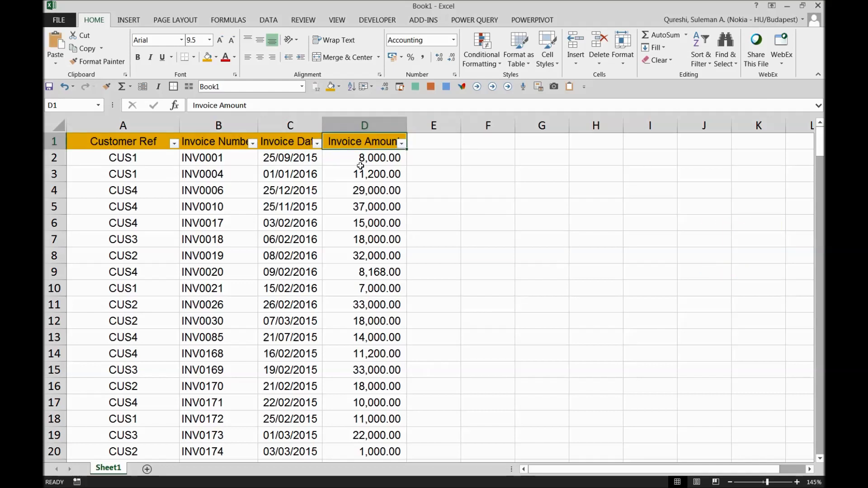
Review invoice numbers INV0001 to INV0020 and the Customer Ref filter list without changing anything.
{"action": "left_click", "coordinate": [354, 176]}
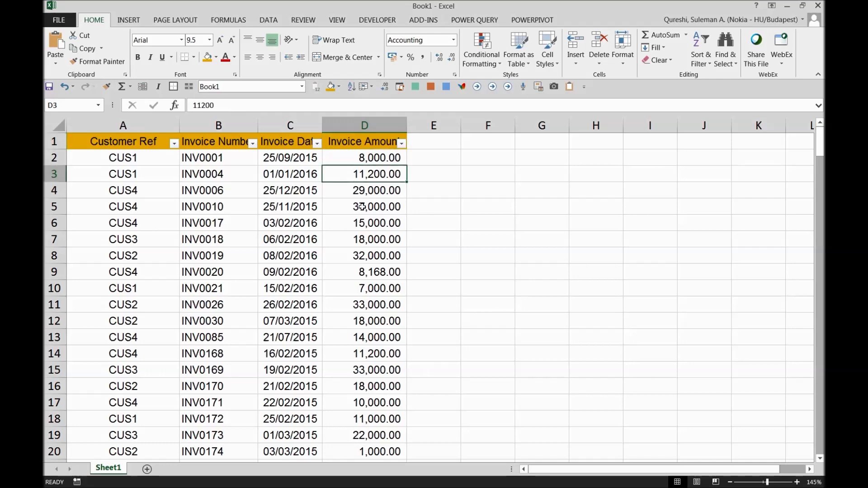
{"action": "scroll", "coordinate": [362, 207], "scroll_direction": "down", "scroll_amount": 5}
{"action": "scroll", "coordinate": [382, 281], "scroll_direction": "up", "scroll_amount": 5}
{"action": "left_click", "coordinate": [253, 204]}
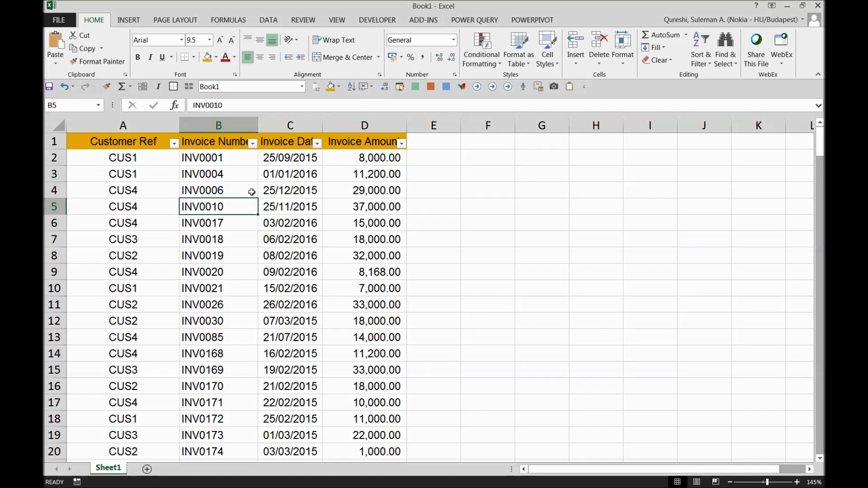
{"action": "left_click", "coordinate": [252, 192]}
{"action": "left_click", "coordinate": [243, 168]}
{"action": "left_click_drag", "start_coordinate": [242, 159], "coordinate": [241, 252]}
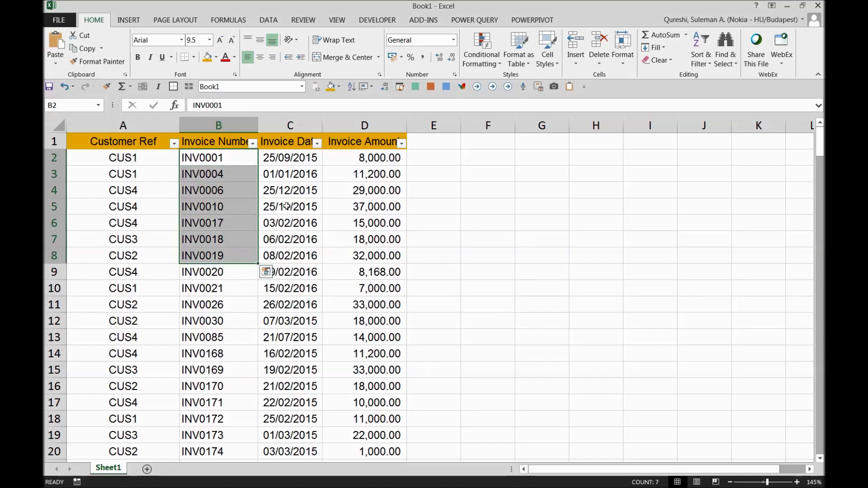
{"action": "left_click", "coordinate": [287, 206]}
{"action": "left_click", "coordinate": [236, 271]}
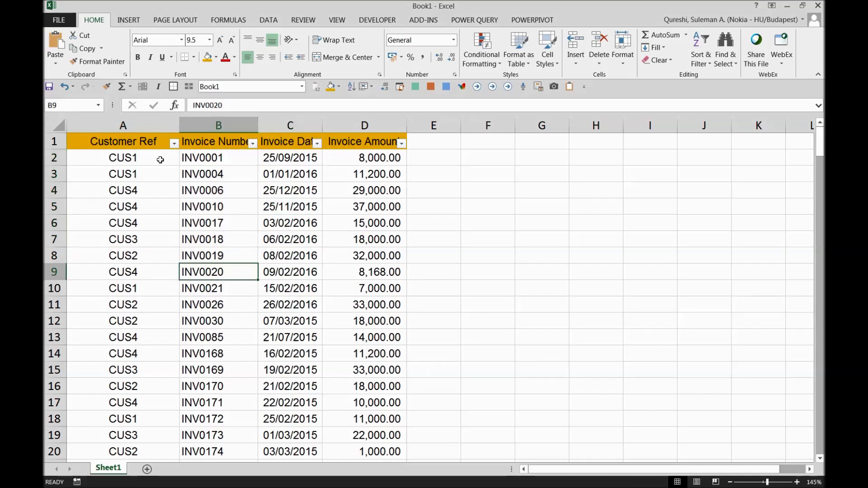
{"action": "left_click", "coordinate": [161, 158]}
{"action": "left_click", "coordinate": [174, 143]}
{"action": "left_click", "coordinate": [232, 203]}
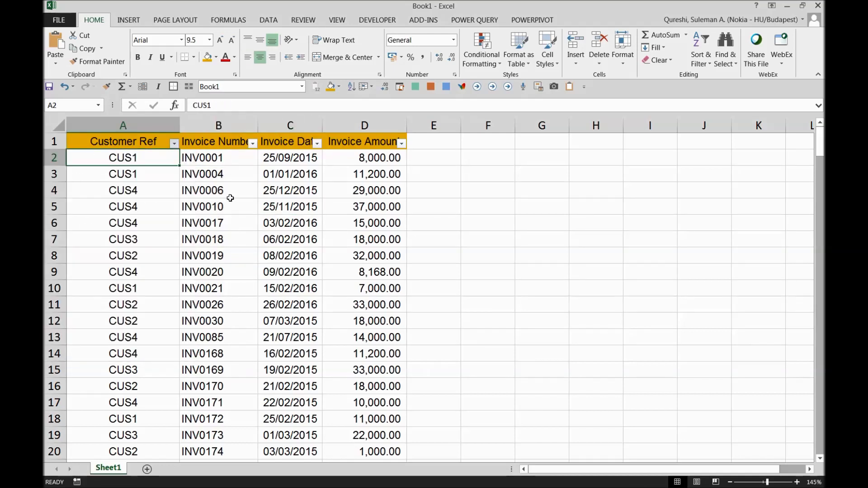
Inspect the Invoice Number filter, the invoice dates and the invoice amounts without changes.
{"action": "left_click", "coordinate": [154, 146]}
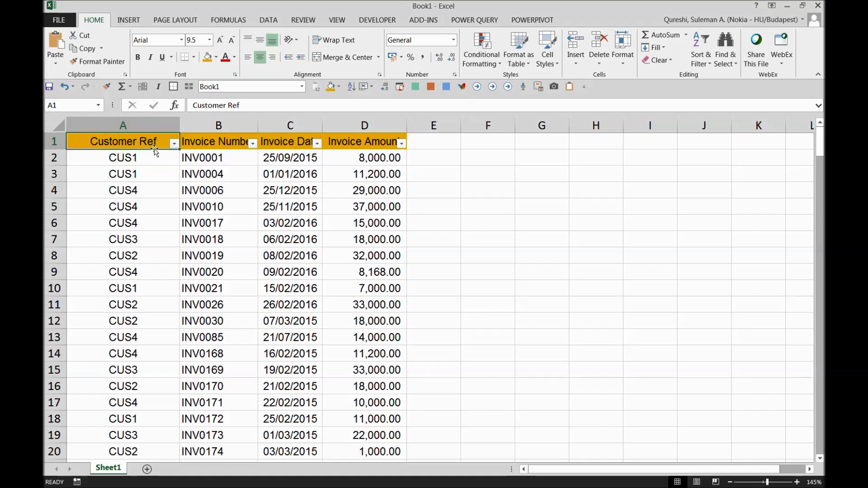
{"action": "left_click", "coordinate": [244, 143]}
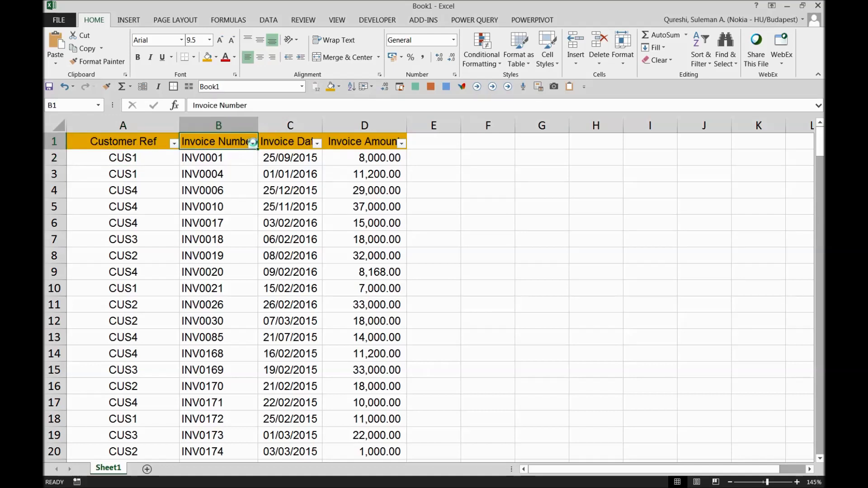
{"action": "left_click", "coordinate": [253, 143]}
{"action": "left_click", "coordinate": [278, 244]}
{"action": "left_click", "coordinate": [289, 141]}
{"action": "left_click_drag", "start_coordinate": [290, 173], "coordinate": [292, 305]}
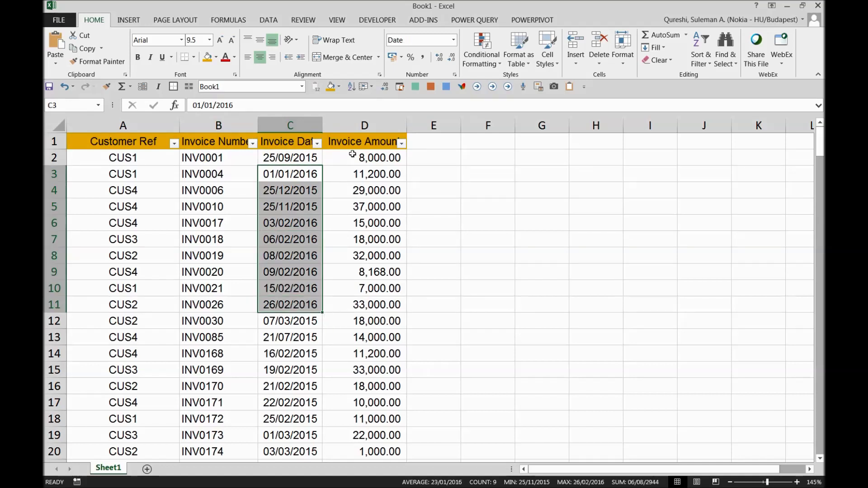
{"action": "left_click_drag", "start_coordinate": [354, 156], "coordinate": [352, 330]}
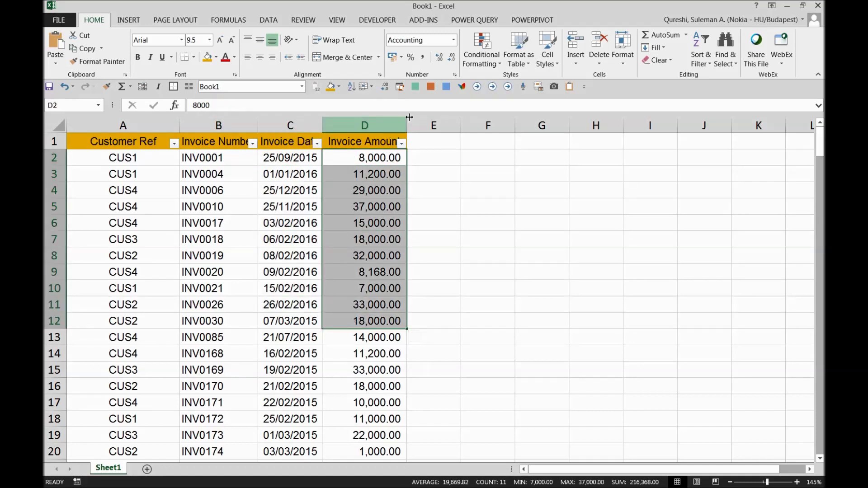
{"action": "left_click", "coordinate": [290, 163]}
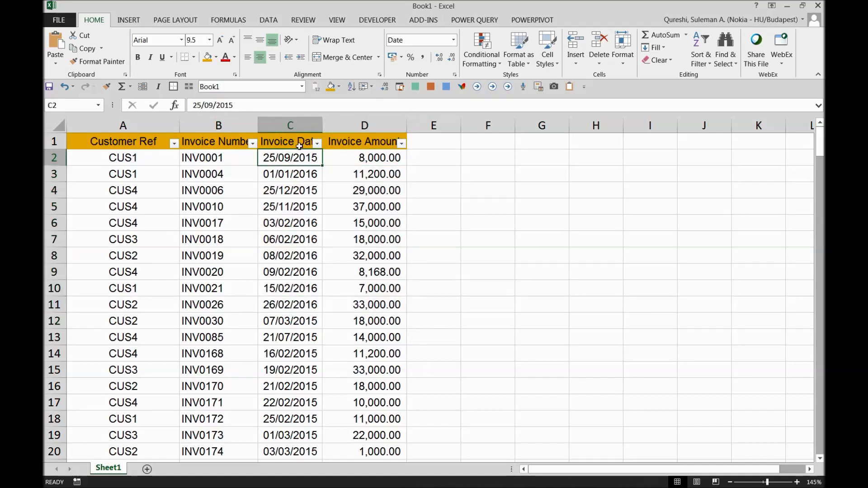
{"action": "left_click", "coordinate": [312, 141]}
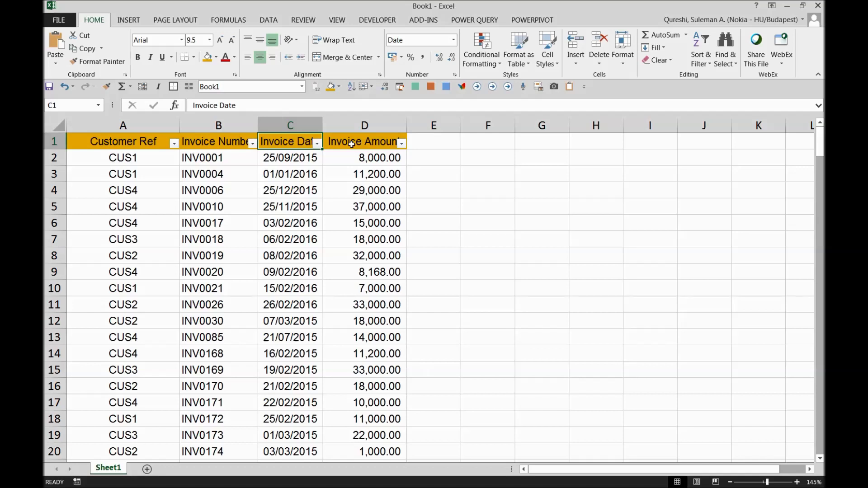
Insert a blank column before the Invoice Amount column.
{"action": "left_click", "coordinate": [361, 127]}
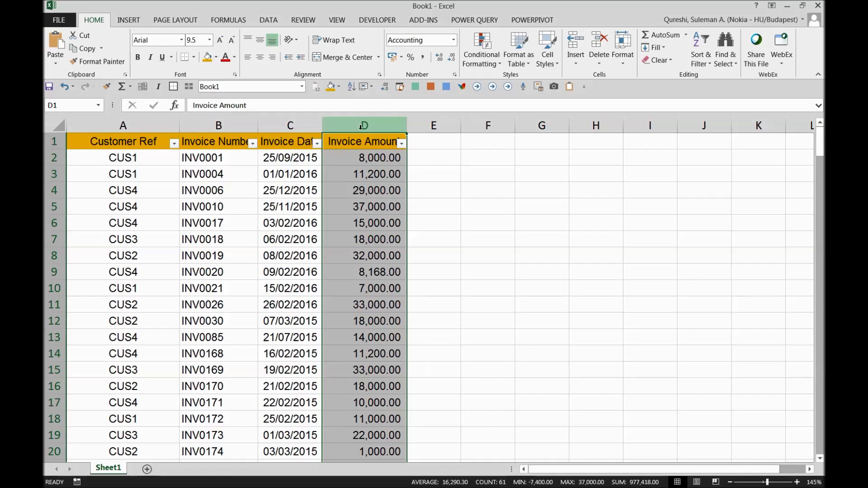
{"action": "key", "text": "Up"}
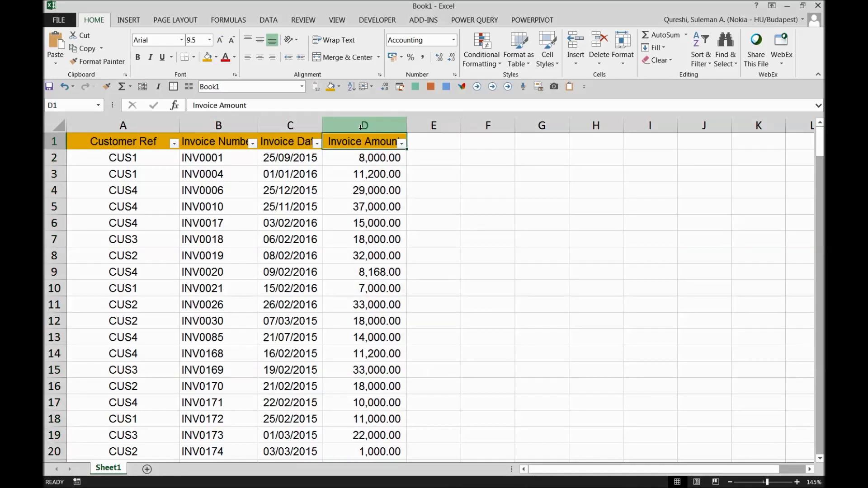
{"action": "key", "text": "ctrl+shift+plus"}
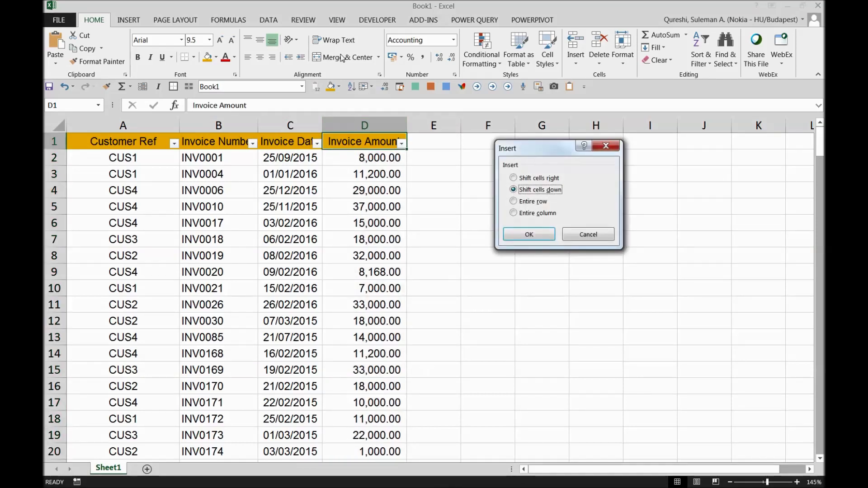
{"action": "key", "text": "Escape"}
{"action": "left_click", "coordinate": [352, 120]}
{"action": "key", "text": "ctrl+shift+plus"}
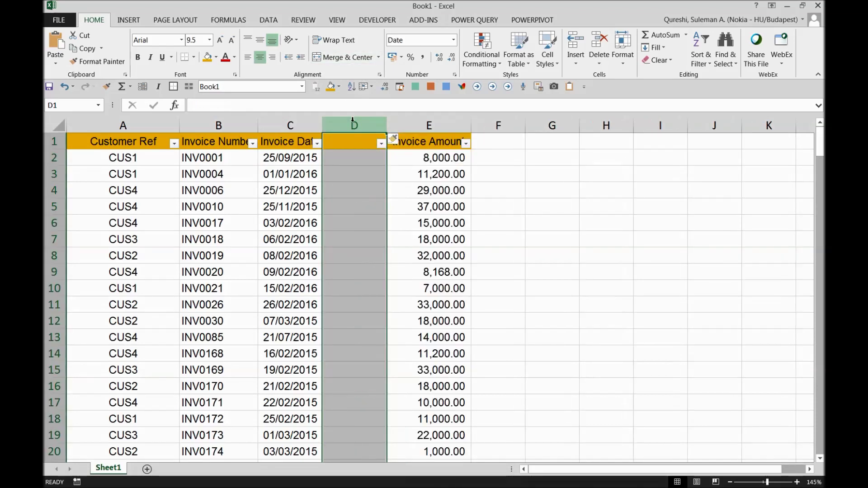
{"action": "key", "text": "Up"}
Head the new column 'Due Date' in D1 and discard the stray '30 Days' entry.
{"action": "type", "text": "Due"}
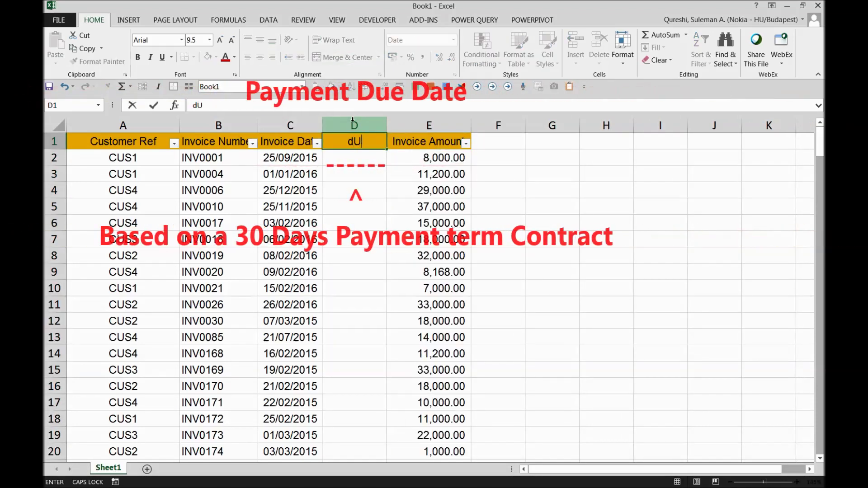
{"action": "type", "text": " Date"}
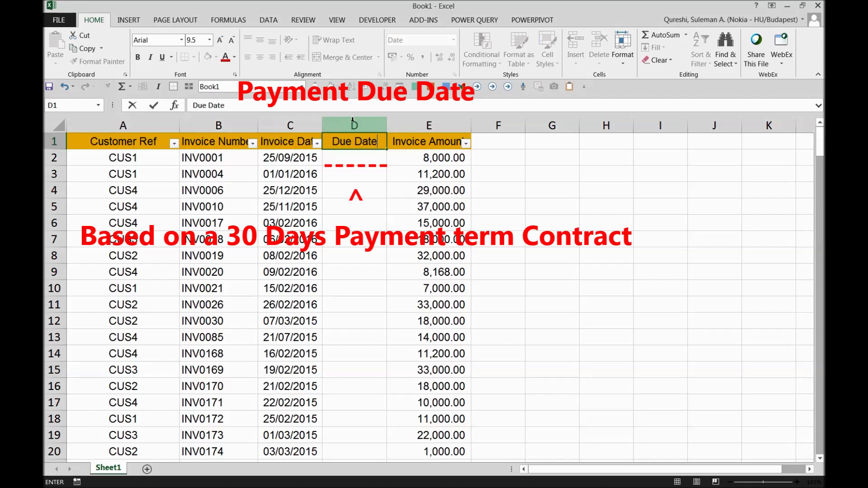
{"action": "key", "text": "Return"}
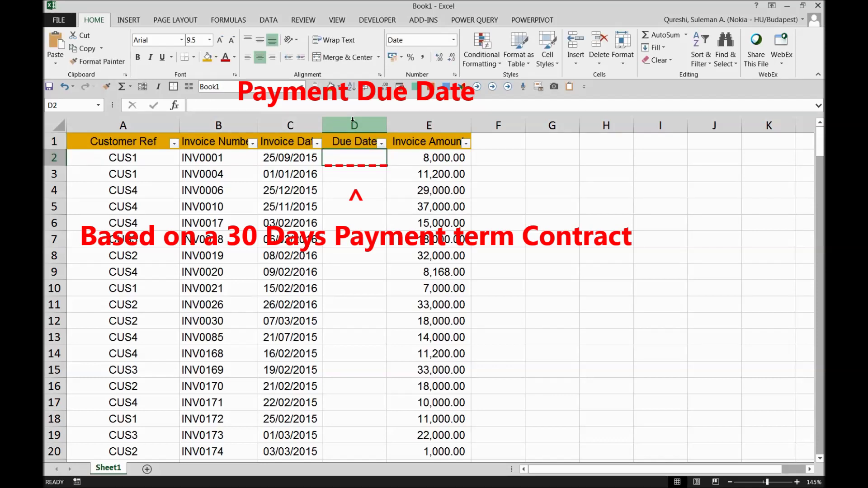
{"action": "type", "text": "30"}
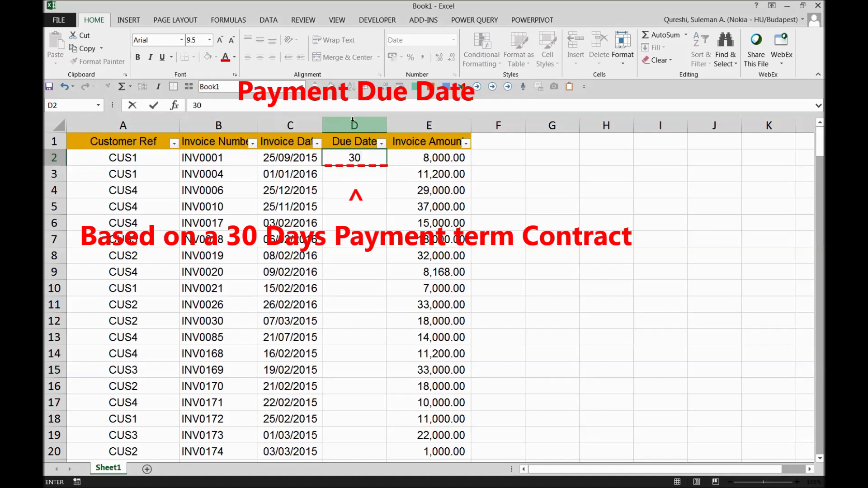
{"action": "type", "text": " Days"}
{"action": "key", "text": "BackSpace"}
{"action": "key", "text": "BackSpace"}
{"action": "key", "text": "BackSpace"}
{"action": "key", "text": "BackSpace"}
{"action": "key", "text": "BackSpace"}
{"action": "key", "text": "BackSpace"}
{"action": "key", "text": "BackSpace"}
{"action": "key", "text": "Return"}
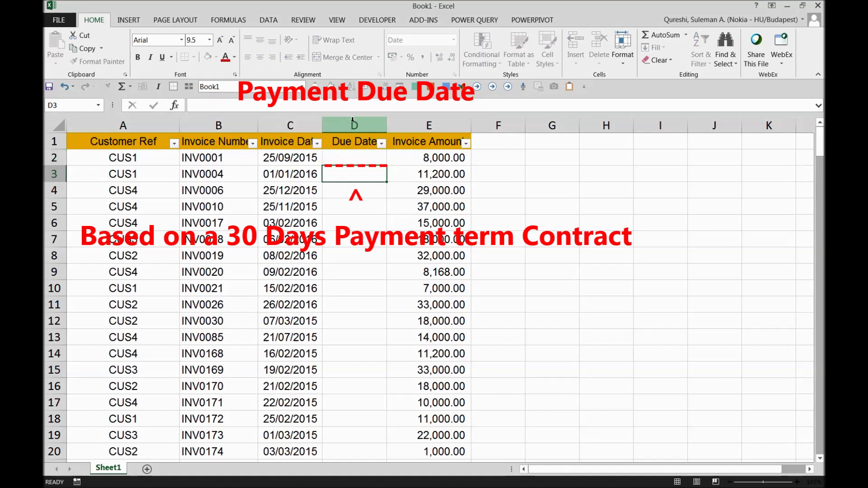
{"action": "key", "text": "Up"}
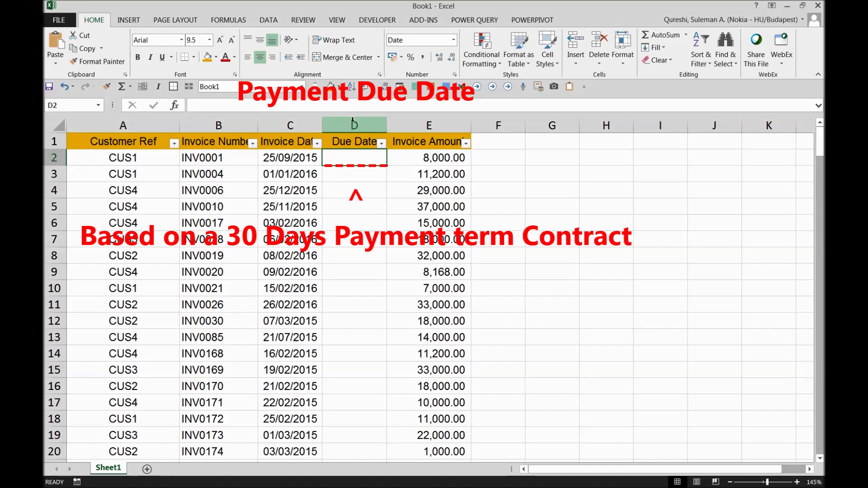
Enter =C2+30 in D2 and copy it down the whole Due Date column.
{"action": "type", "text": "="}
{"action": "key", "text": "Left"}
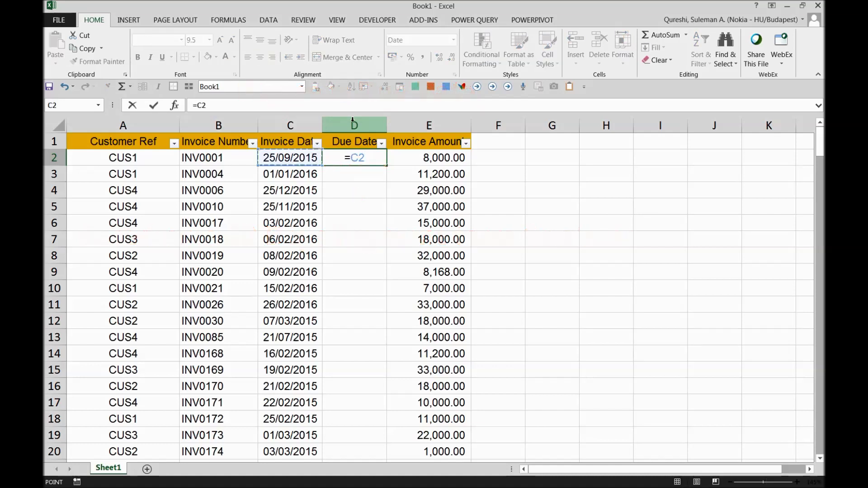
{"action": "type", "text": "+30"}
{"action": "key", "text": "Return"}
{"action": "key", "text": "Up"}
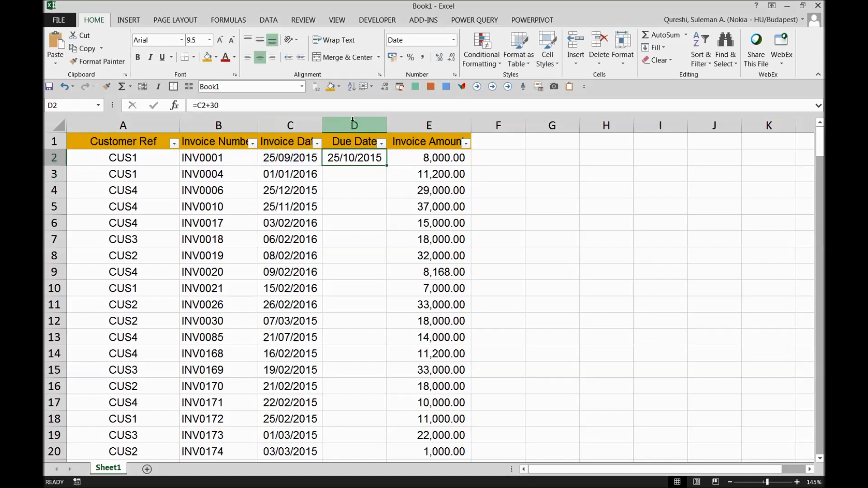
{"action": "double_click", "coordinate": [386, 166]}
{"action": "left_click_drag", "start_coordinate": [367, 158], "coordinate": [356, 402]}
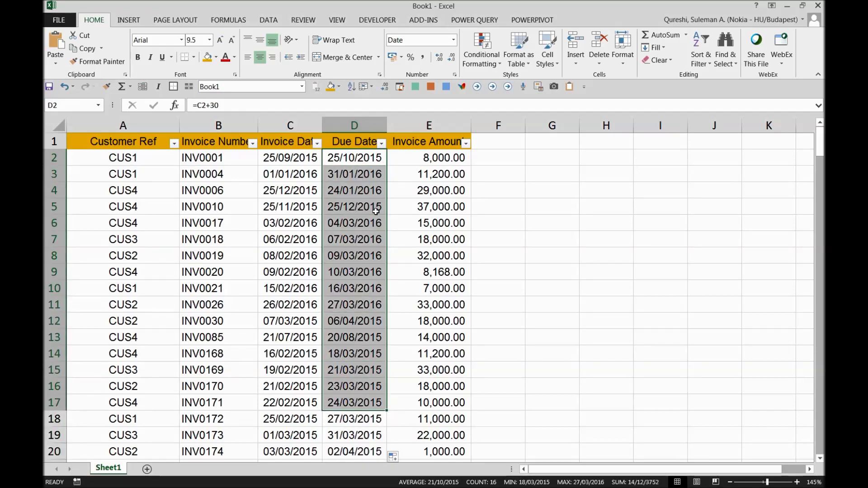
Shade the Due Date heading light blue and check a due-date formula.
{"action": "left_click", "coordinate": [373, 140]}
{"action": "left_click", "coordinate": [338, 87]}
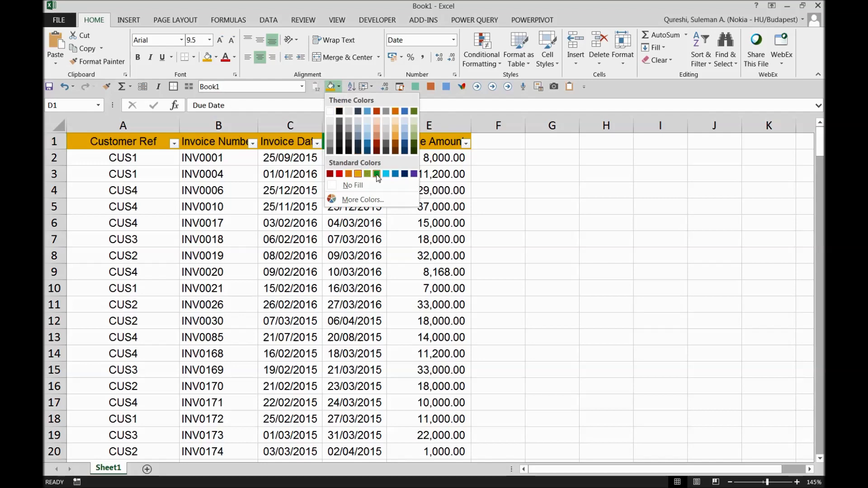
{"action": "left_click", "coordinate": [379, 171]}
{"action": "left_click", "coordinate": [368, 236]}
{"action": "left_click", "coordinate": [369, 143]}
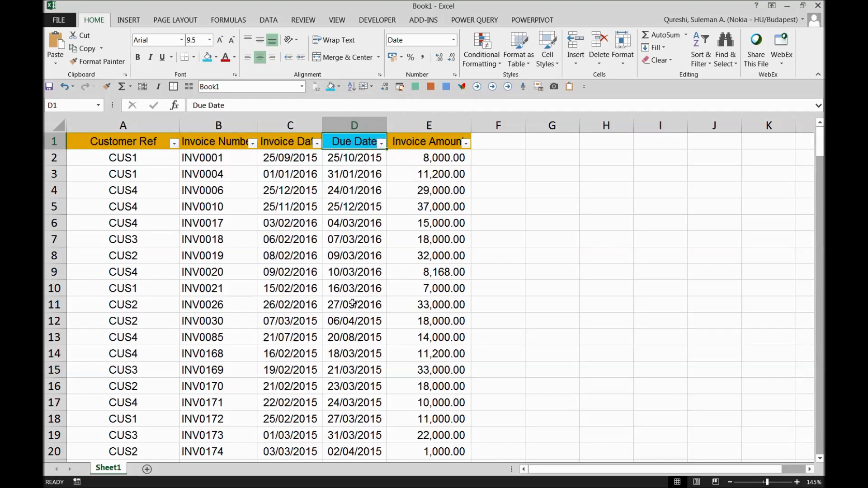
{"action": "left_click", "coordinate": [374, 268]}
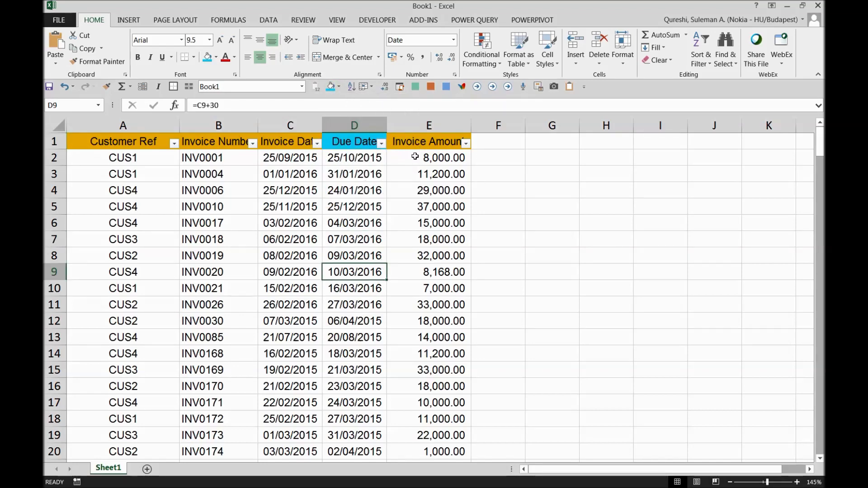
{"action": "left_click", "coordinate": [425, 126]}
Insert a new column before Invoice Amount headed 'Days OD'.
{"action": "key", "text": "ctrl+shift+plus"}
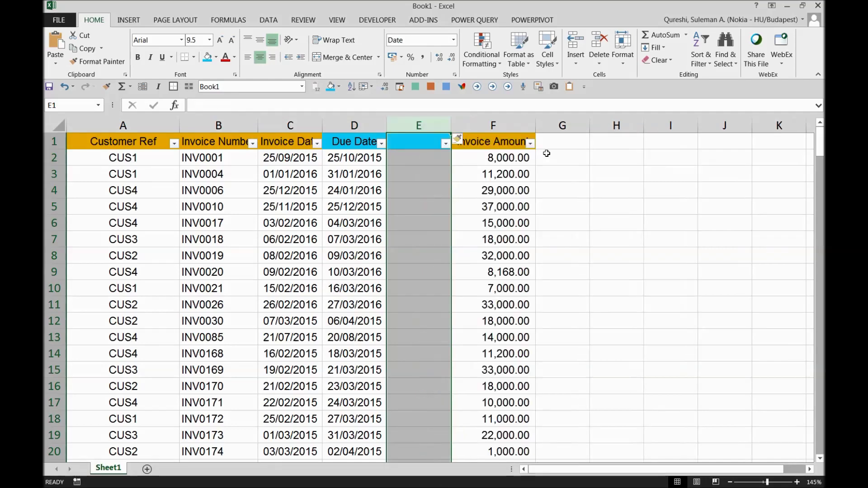
{"action": "key", "text": "shift+BackSpace"}
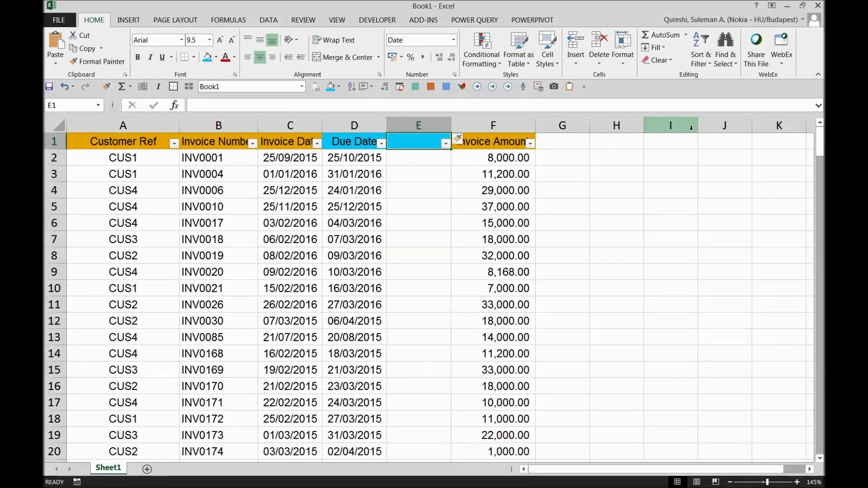
{"action": "type", "text": "Days OD"}
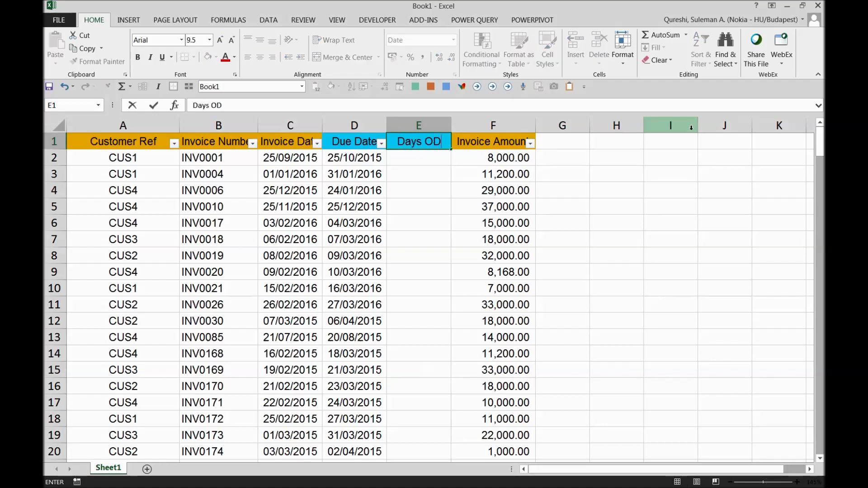
{"action": "key", "text": "Return"}
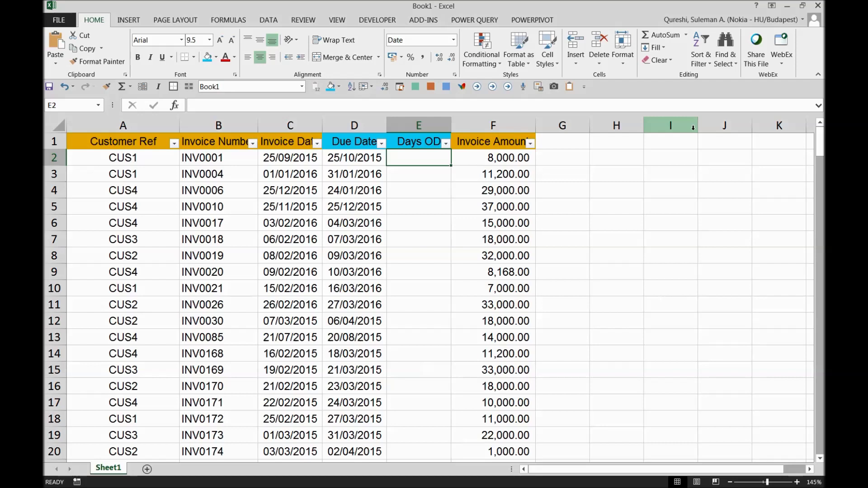
Enter =TODAY()-D2 in E2 for the first invoice's days overdue.
{"action": "type", "text": "="}
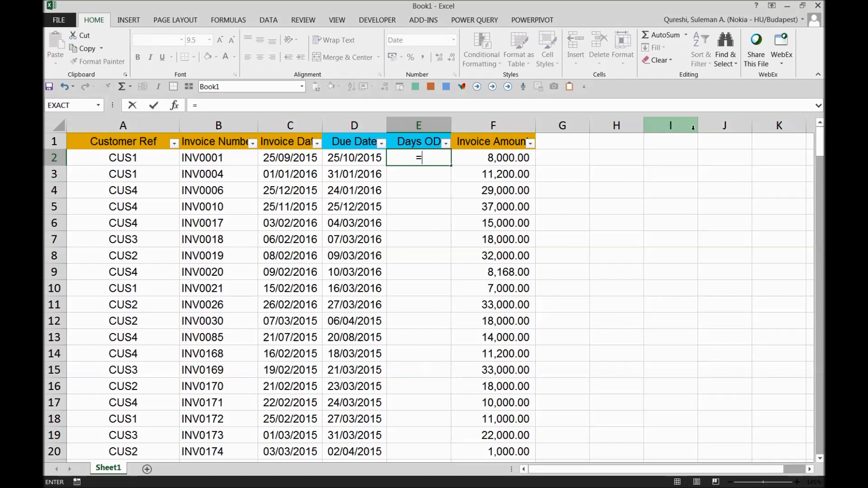
{"action": "key", "text": "Left"}
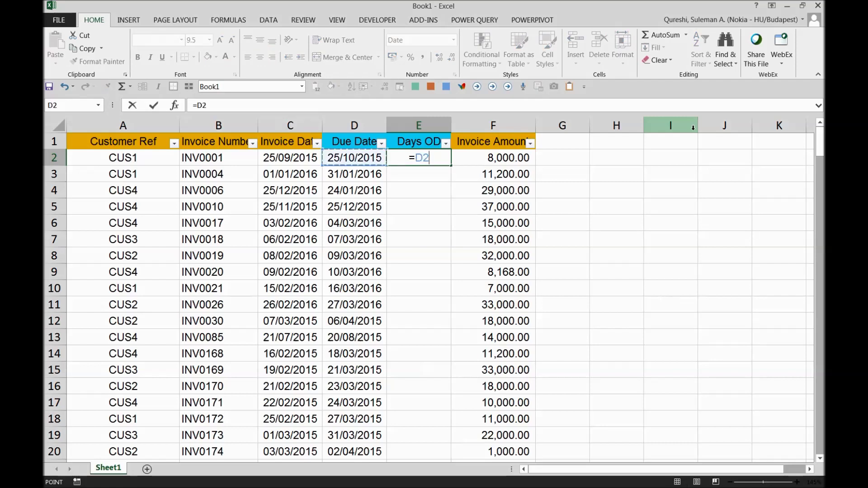
{"action": "key", "text": "BackSpace"}
{"action": "key", "text": "BackSpace"}
{"action": "key", "text": "BackSpace"}
{"action": "type", "text": "=today"}
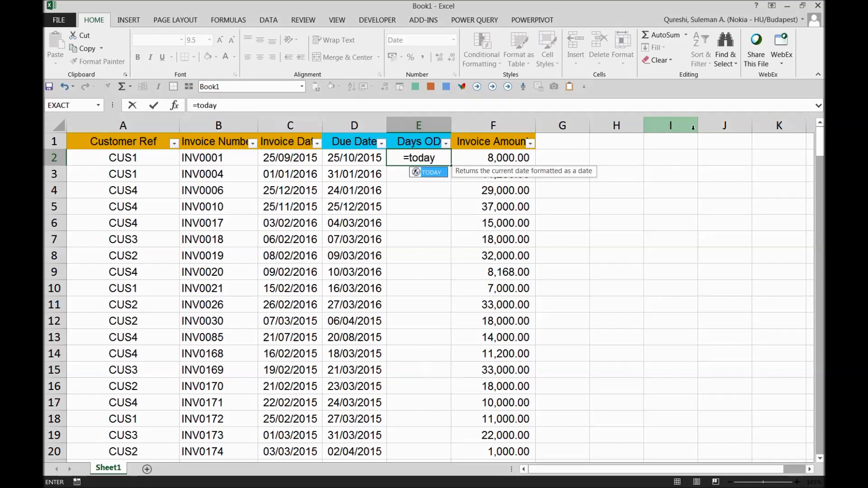
{"action": "type", "text": "()"}
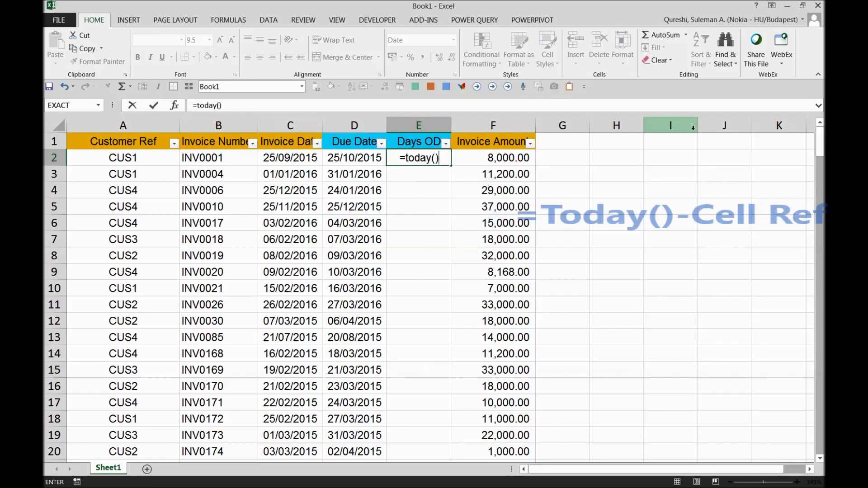
{"action": "type", "text": "-"}
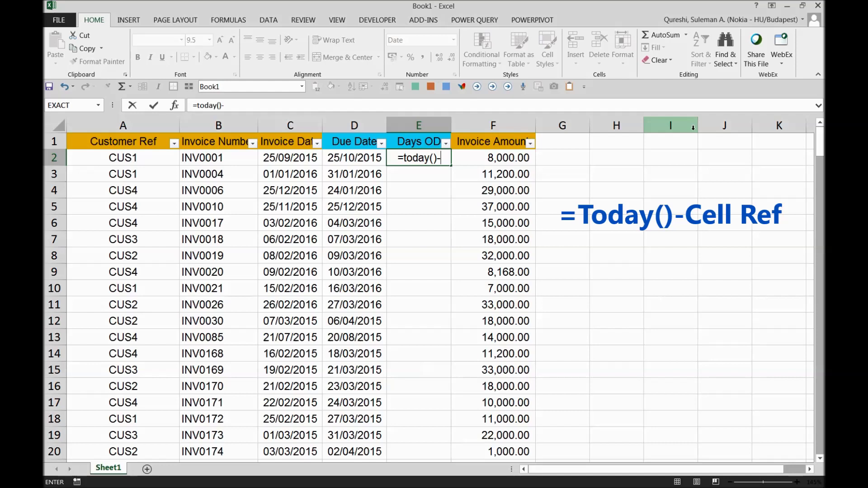
{"action": "key", "text": "Left"}
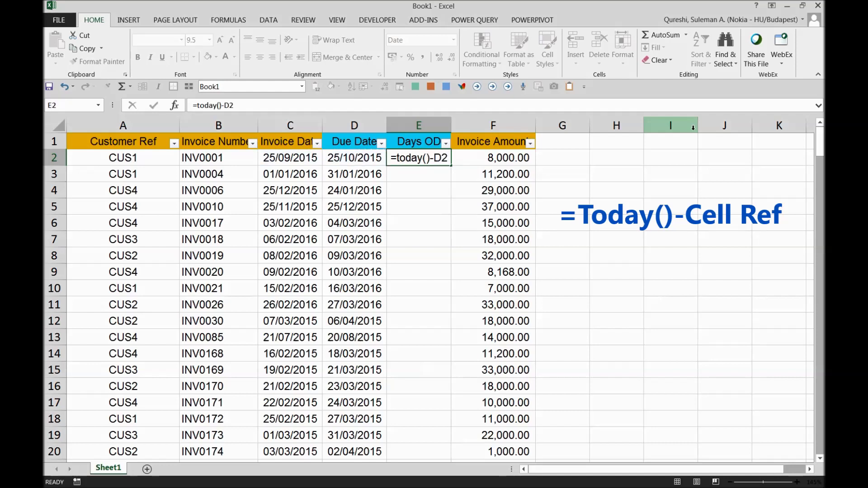
{"action": "key", "text": "ctrl+Return"}
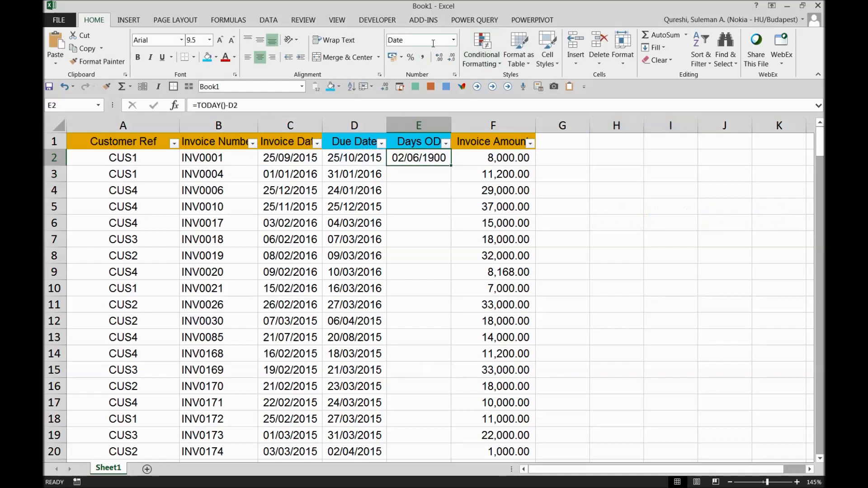
Format E2 as a Number with zero decimal places.
{"action": "left_click", "coordinate": [453, 40]}
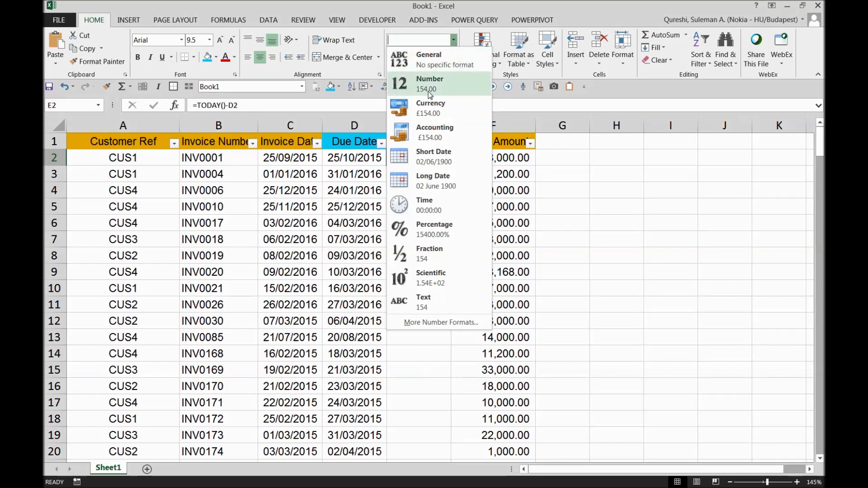
{"action": "left_click", "coordinate": [430, 85]}
{"action": "left_click", "coordinate": [451, 57]}
{"action": "left_click", "coordinate": [451, 57]}
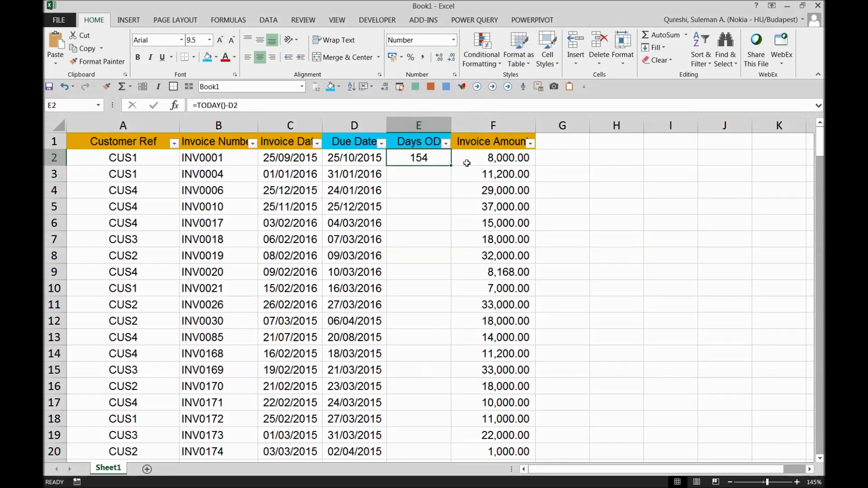
Copy the days-overdue formula down the whole Days OD column and check the results.
{"action": "double_click", "coordinate": [450, 166]}
{"action": "left_click", "coordinate": [434, 229]}
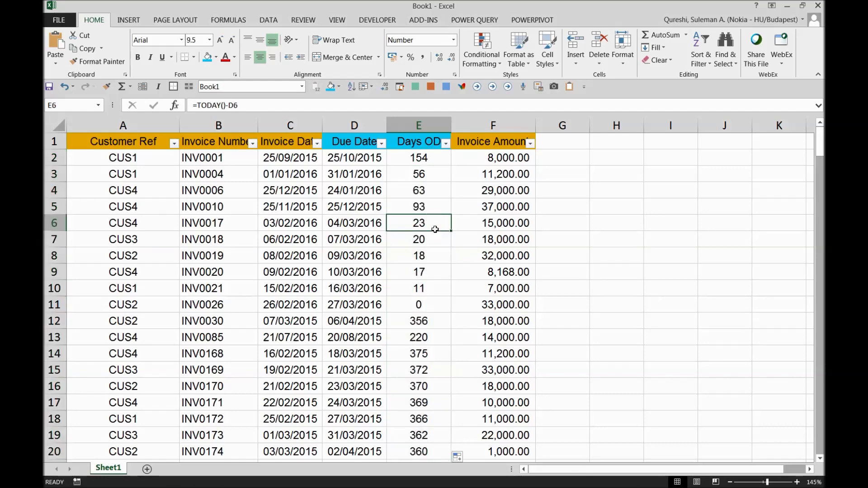
{"action": "left_click_drag", "start_coordinate": [418, 158], "coordinate": [419, 355]}
{"action": "scroll", "coordinate": [428, 337], "scroll_direction": "down", "scroll_amount": 5}
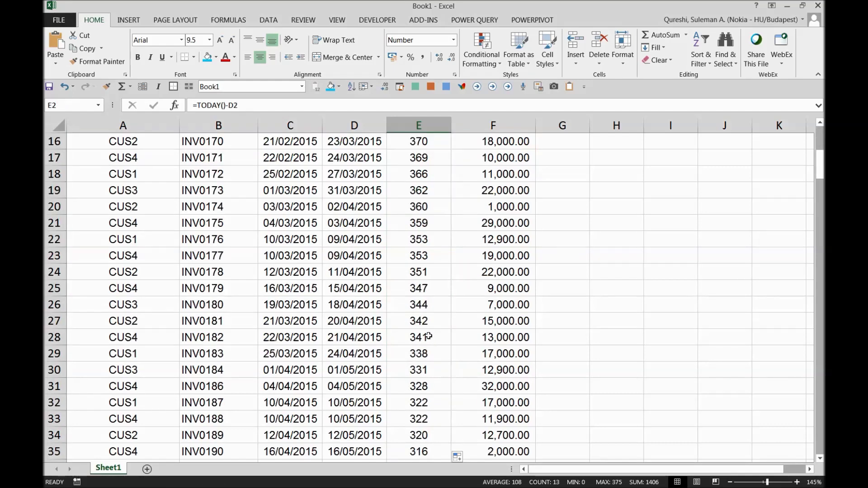
{"action": "scroll", "coordinate": [428, 337], "scroll_direction": "down", "scroll_amount": 6}
{"action": "scroll", "coordinate": [429, 326], "scroll_direction": "up", "scroll_amount": 11}
{"action": "key", "text": "Down"}
{"action": "key", "text": "Down"}
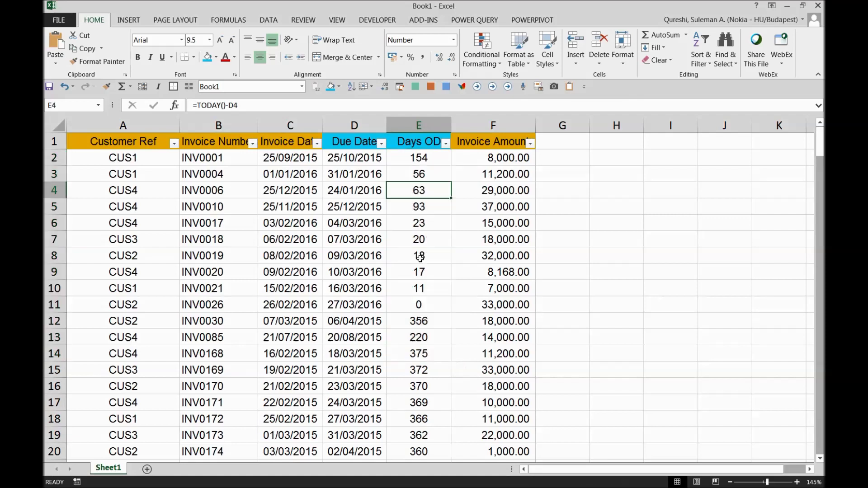
{"action": "left_click", "coordinate": [419, 271], "text": "shift"}
{"action": "left_click", "coordinate": [591, 208]}
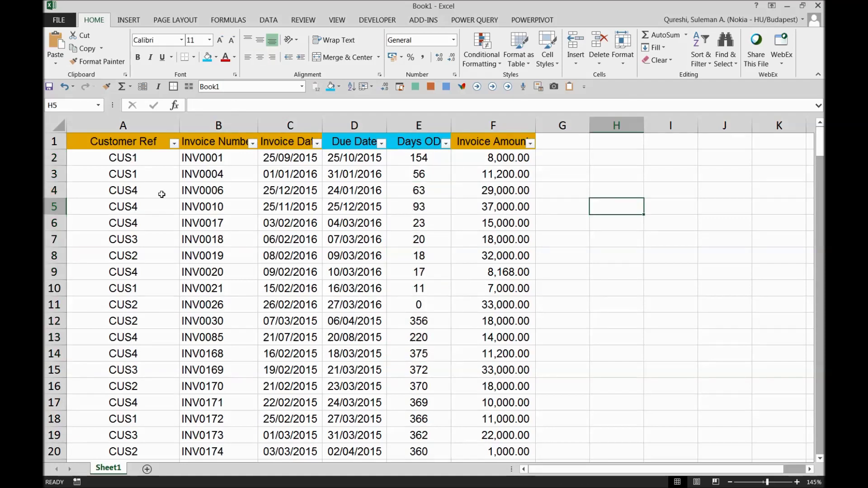
Place the active cell on the Customer Ref header in A1 within the table.
{"action": "left_click", "coordinate": [131, 156]}
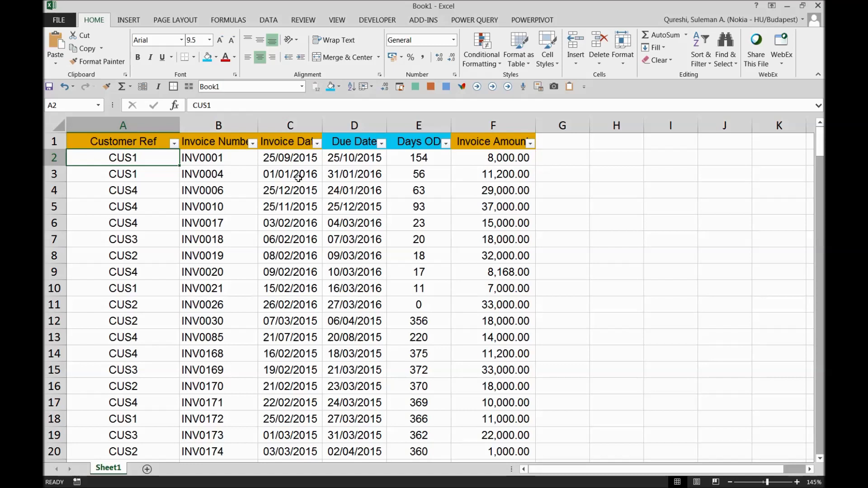
{"action": "left_click", "coordinate": [124, 143]}
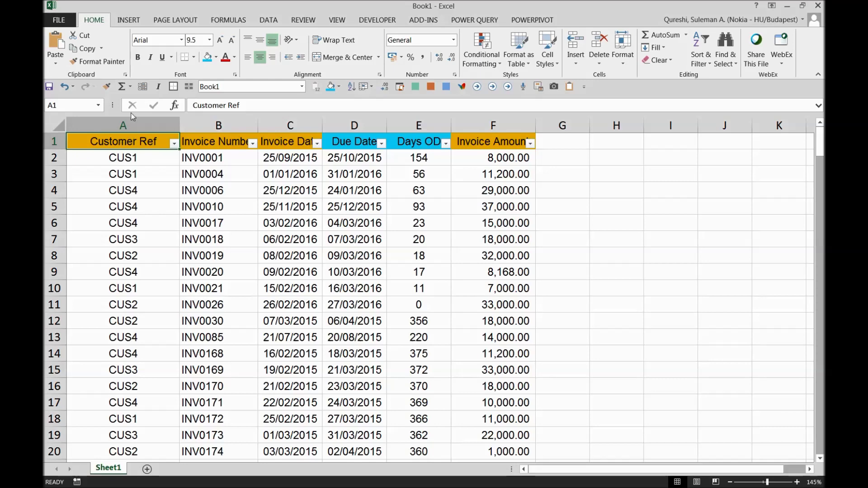
{"action": "left_click", "coordinate": [131, 22]}
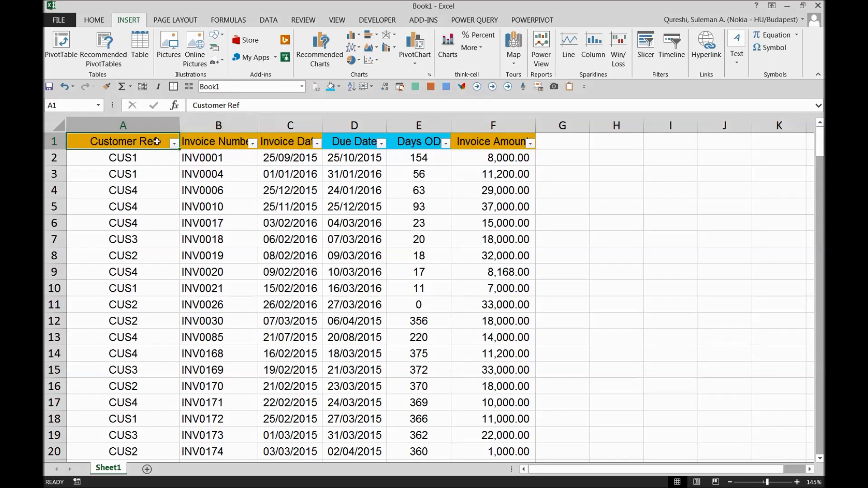
Create the recommended Sum of Invoice Amount by Customer Ref PivotTable on a new sheet.
{"action": "left_click", "coordinate": [105, 50]}
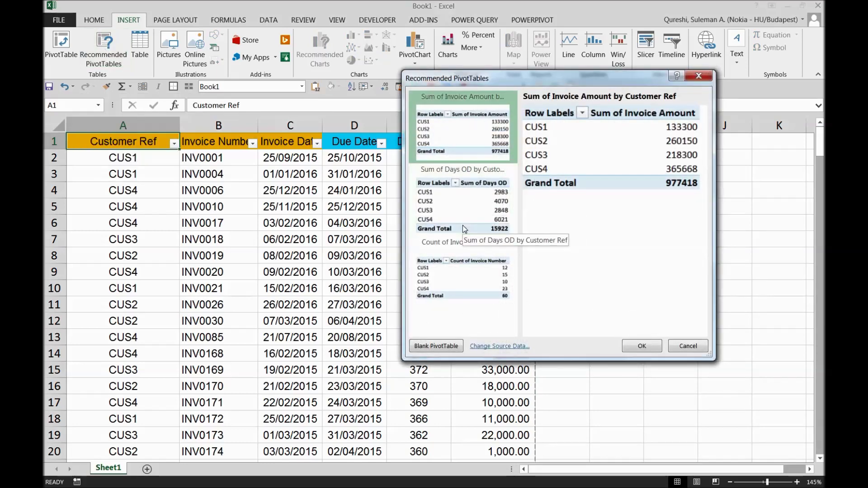
{"action": "left_click", "coordinate": [477, 199]}
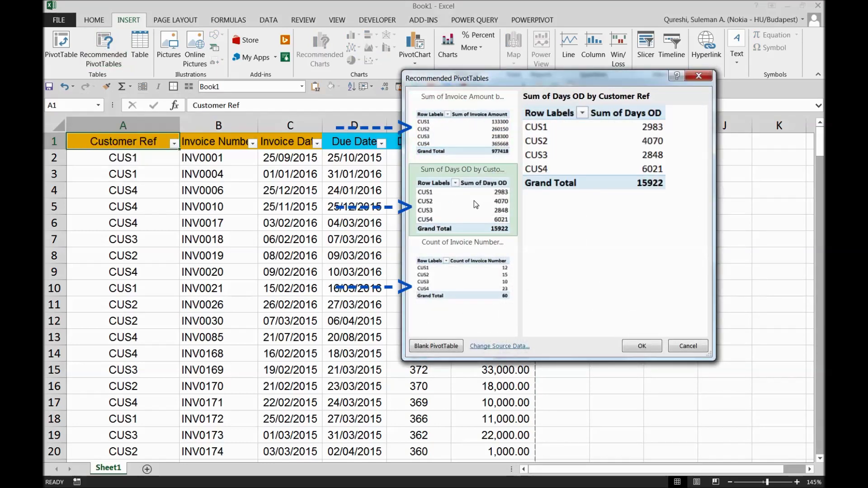
{"action": "left_click", "coordinate": [475, 152]}
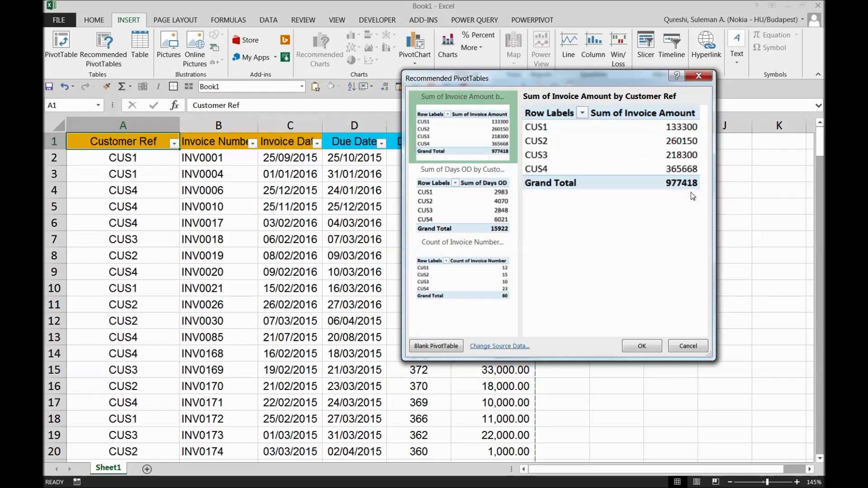
{"action": "left_click", "coordinate": [641, 349]}
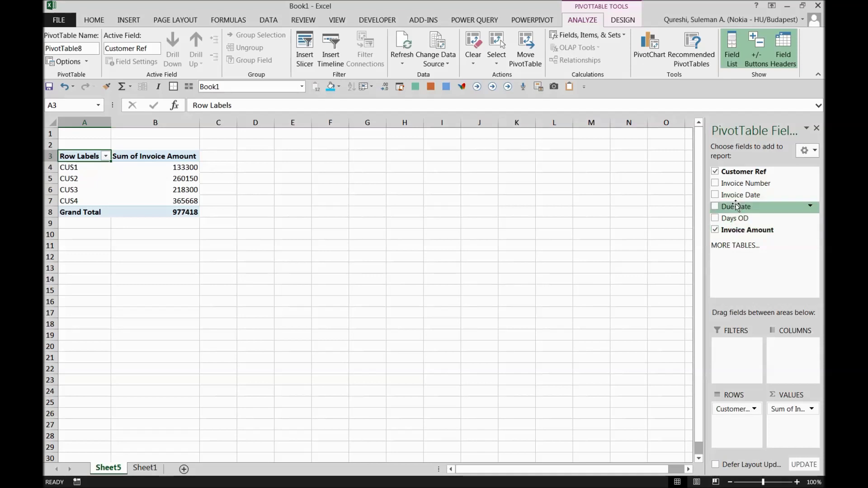
Format pivot amounts B4:B8 in Comma Style with no decimal places.
{"action": "left_click", "coordinate": [171, 171]}
{"action": "left_click_drag", "start_coordinate": [172, 171], "coordinate": [201, 197]}
{"action": "left_click", "coordinate": [97, 21]}
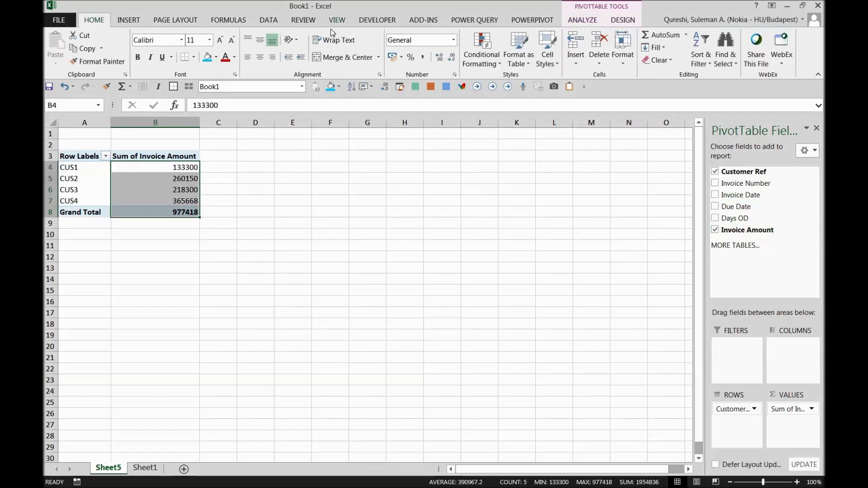
{"action": "left_click", "coordinate": [422, 57]}
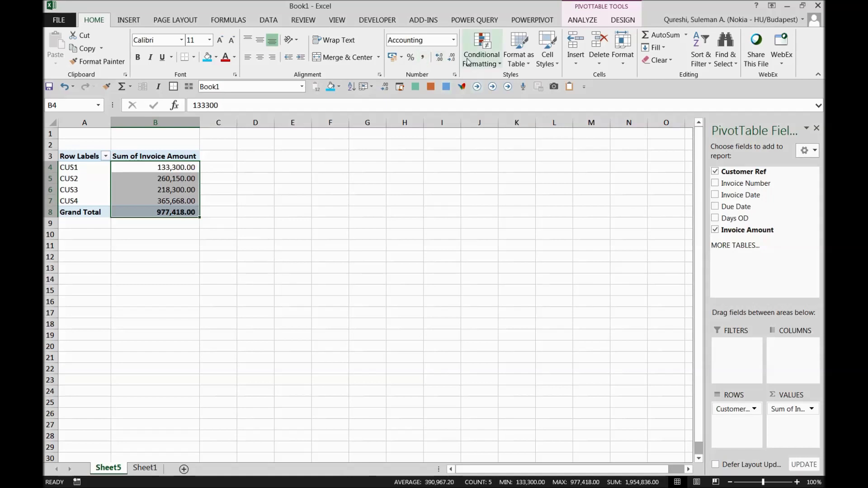
{"action": "left_click", "coordinate": [451, 57]}
{"action": "left_click", "coordinate": [451, 57]}
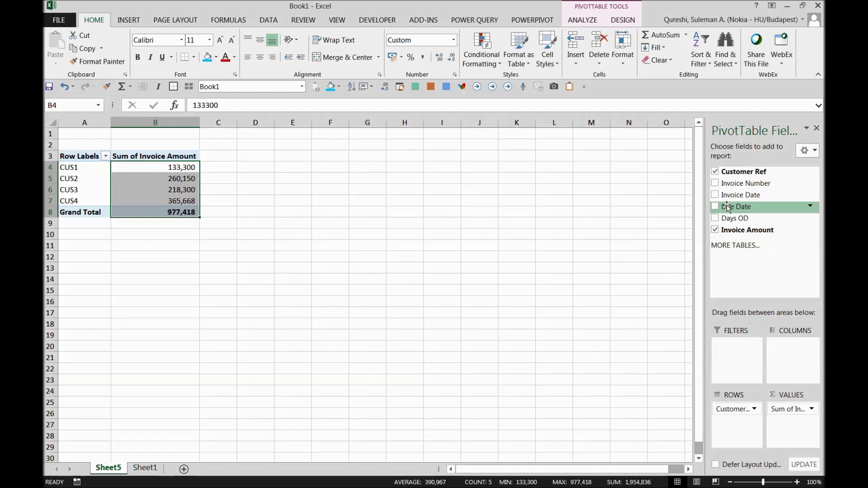
Add Due Date to the pivot's Columns area.
{"action": "left_click_drag", "start_coordinate": [726, 207], "coordinate": [799, 348]}
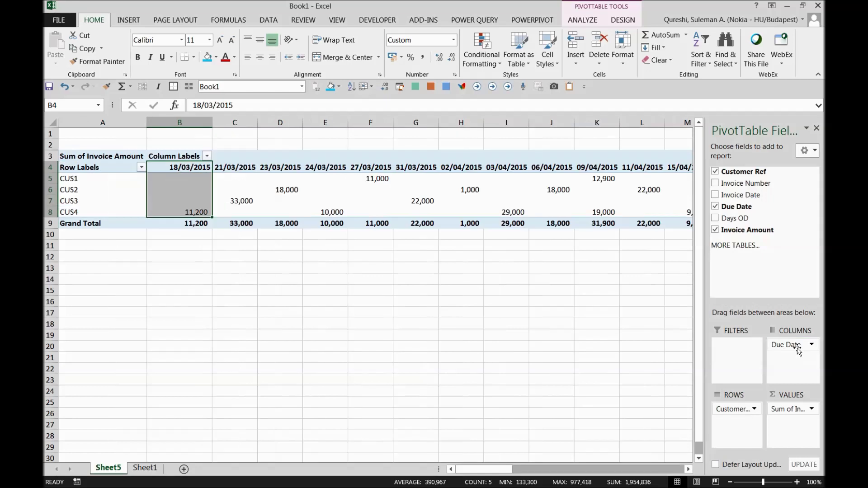
{"action": "left_click", "coordinate": [256, 173]}
{"action": "left_click", "coordinate": [515, 289]}
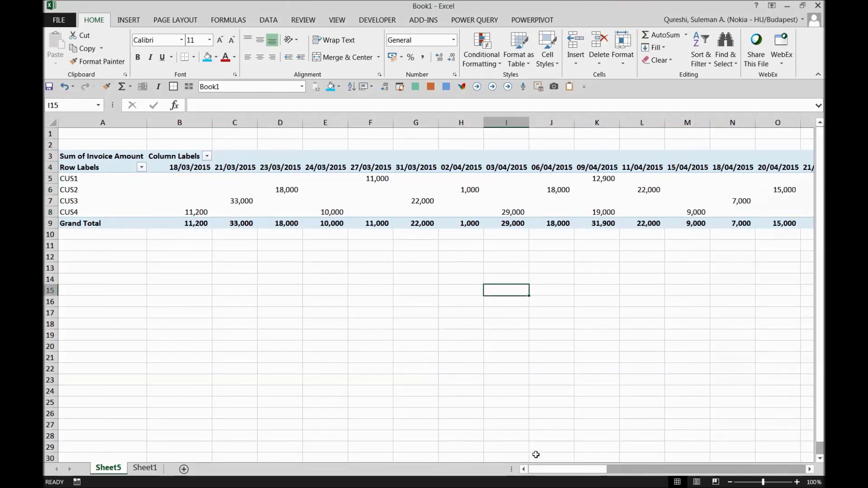
{"action": "left_click_drag", "start_coordinate": [535, 469], "coordinate": [488, 480]}
Fill the first due-date header cell B4 orange.
{"action": "left_click", "coordinate": [190, 167]}
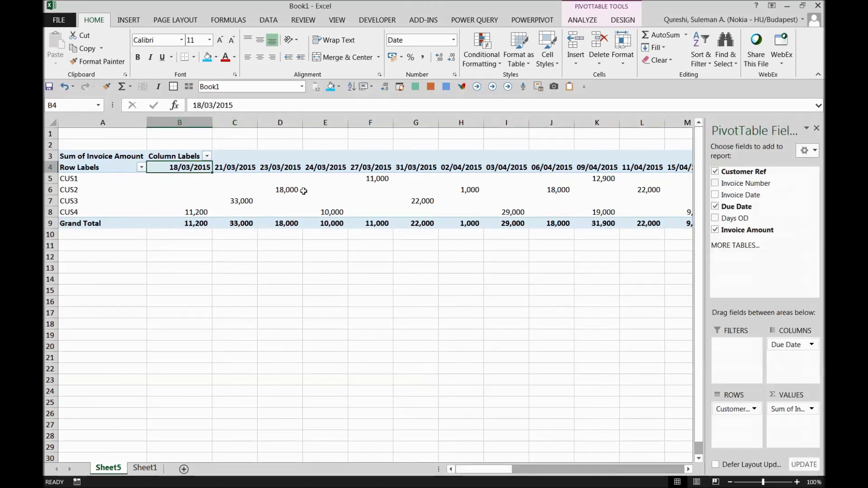
{"action": "left_click", "coordinate": [216, 57]}
{"action": "left_click", "coordinate": [233, 145]}
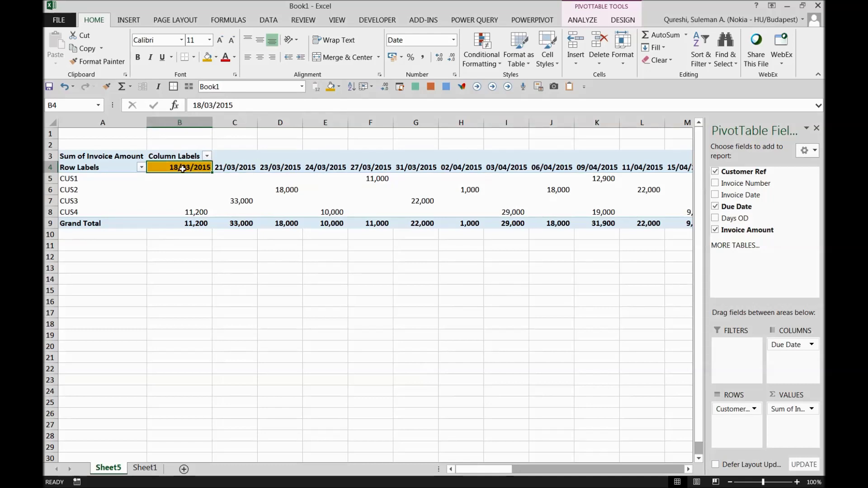
{"action": "right_click", "coordinate": [183, 168]}
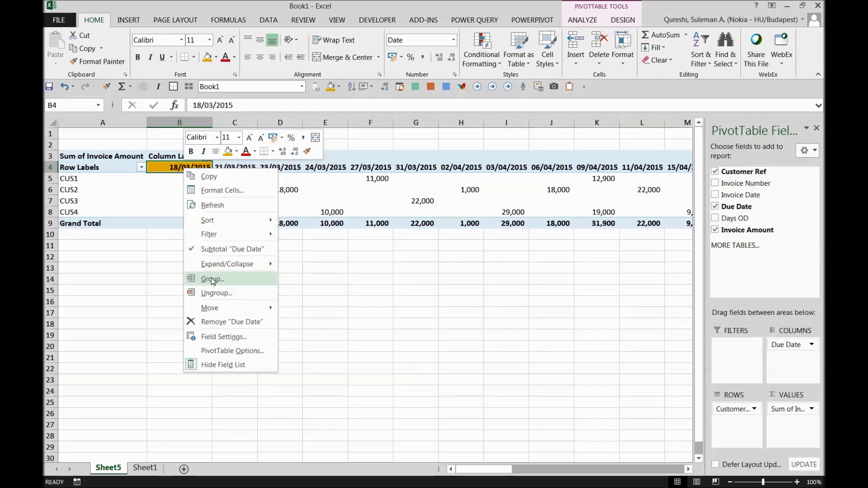
Group the Due Date columns by Years only, giving 2015 and 2016 totals.
{"action": "key", "text": "Escape"}
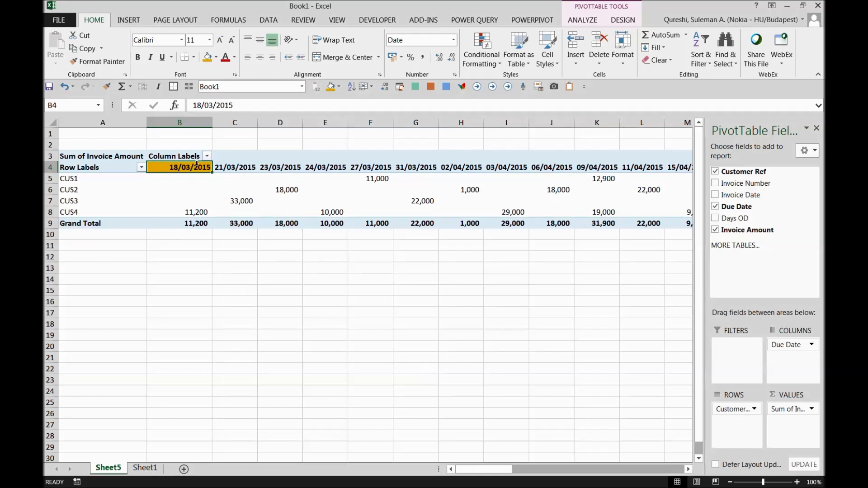
{"action": "right_click", "coordinate": [194, 167]}
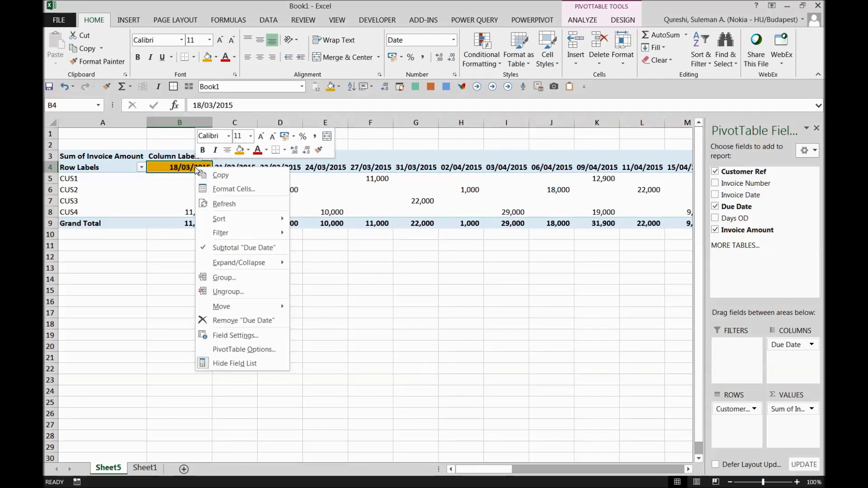
{"action": "left_click", "coordinate": [216, 278]}
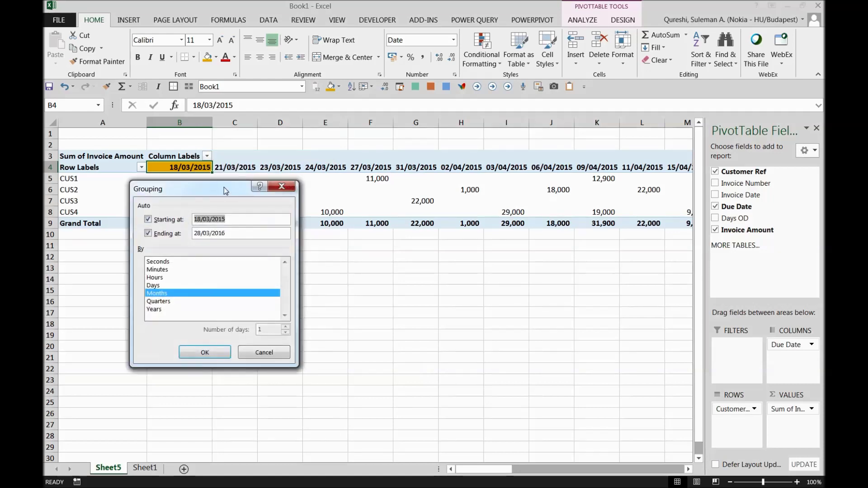
{"action": "left_click_drag", "start_coordinate": [226, 189], "coordinate": [371, 143]}
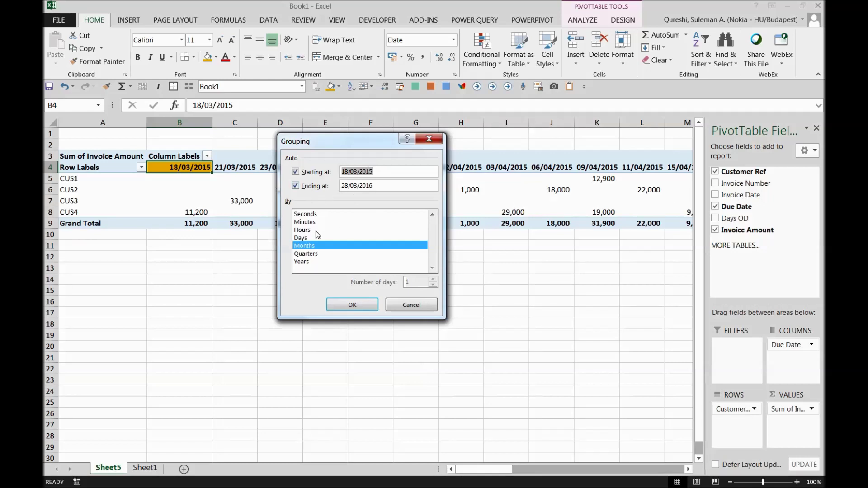
{"action": "left_click", "coordinate": [305, 254]}
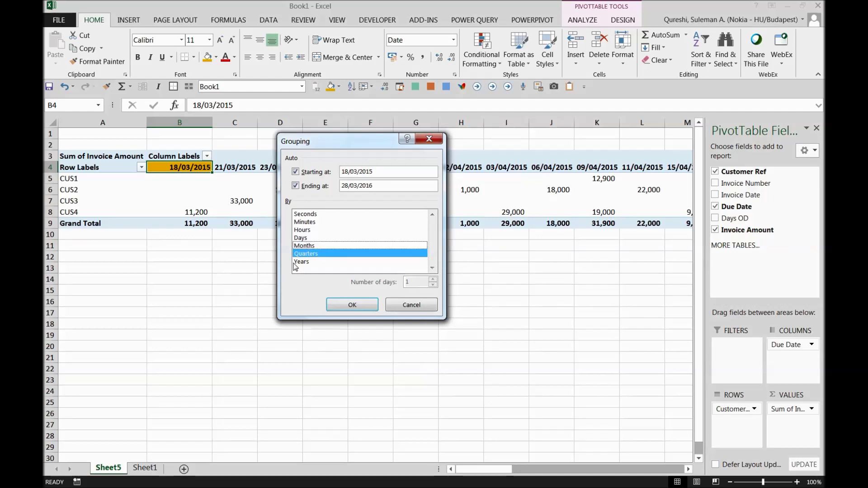
{"action": "left_click", "coordinate": [307, 255]}
{"action": "left_click", "coordinate": [307, 255]}
{"action": "left_click", "coordinate": [307, 254]}
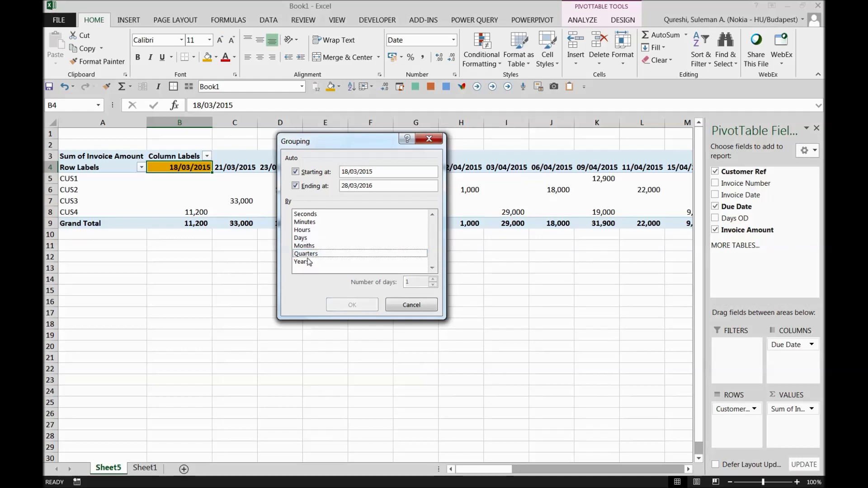
{"action": "left_click", "coordinate": [307, 261]}
{"action": "left_click", "coordinate": [352, 305]}
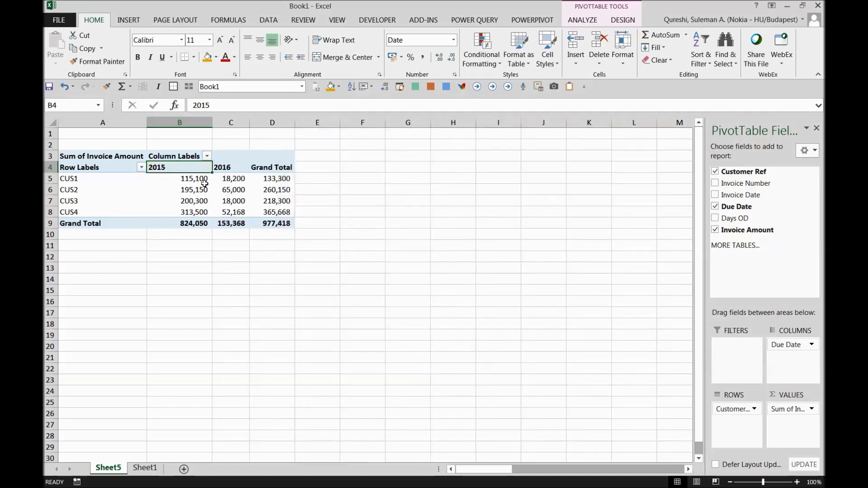
Regroup the year columns by Quarters, giving Qtr1 to Qtr4 columns.
{"action": "left_click_drag", "start_coordinate": [180, 166], "coordinate": [233, 221]}
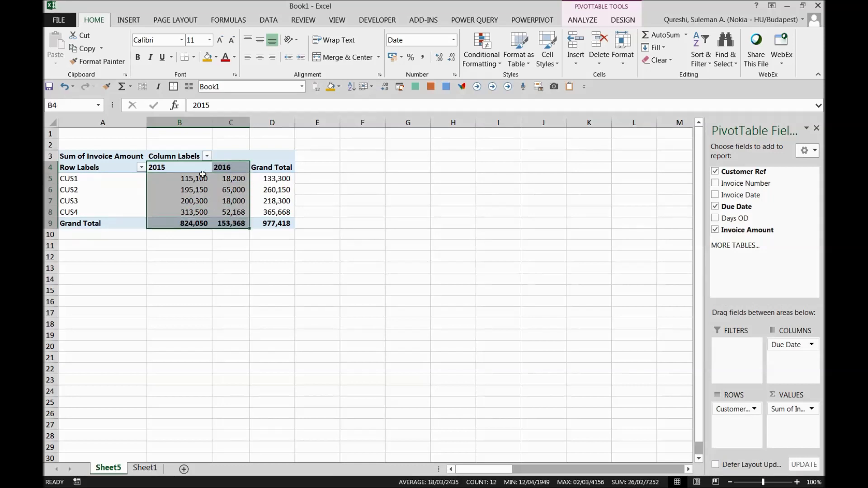
{"action": "left_click", "coordinate": [202, 176]}
{"action": "left_click", "coordinate": [205, 170]}
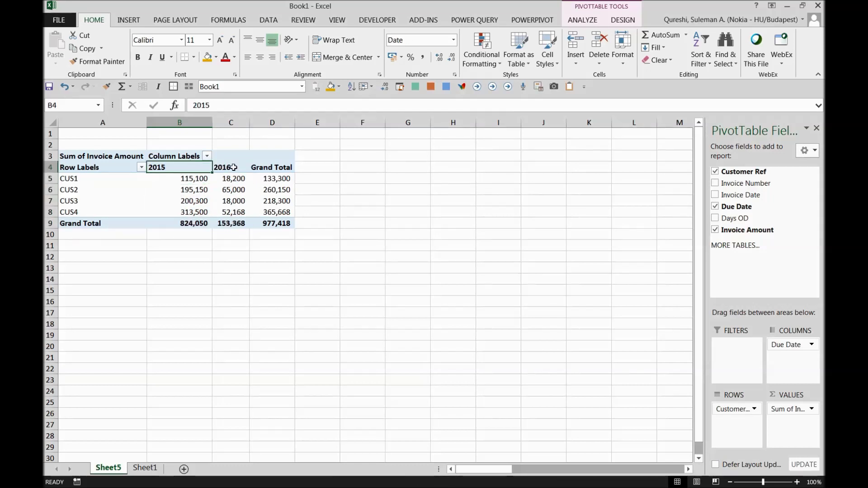
{"action": "left_click", "coordinate": [233, 168]}
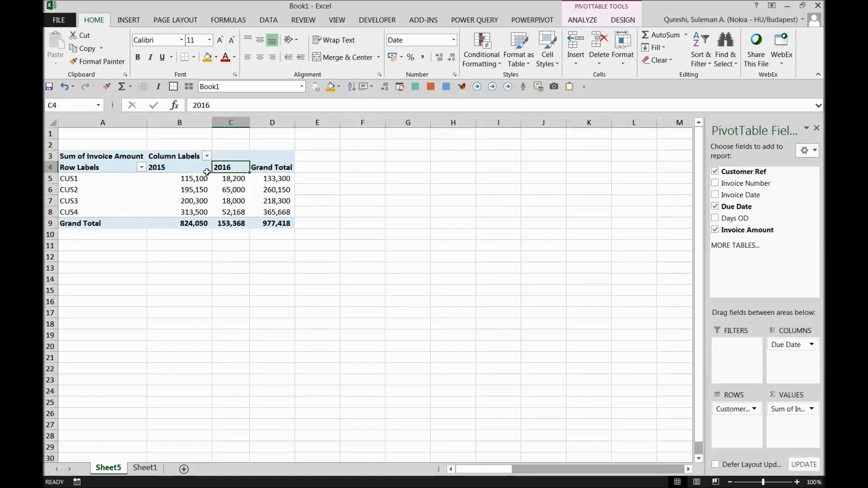
{"action": "left_click", "coordinate": [204, 171]}
{"action": "right_click", "coordinate": [191, 170]}
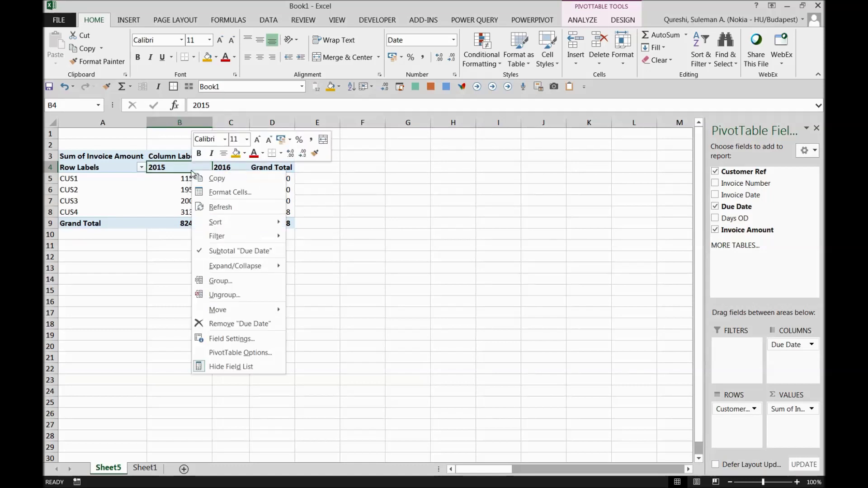
{"action": "left_click", "coordinate": [212, 284]}
{"action": "left_click_drag", "start_coordinate": [172, 193], "coordinate": [281, 161]}
{"action": "left_click", "coordinate": [271, 273]}
{"action": "left_click", "coordinate": [271, 281]}
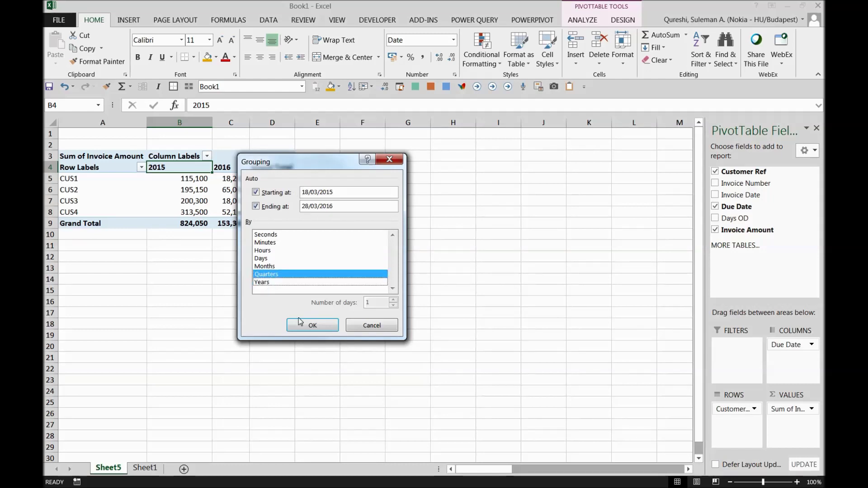
{"action": "left_click", "coordinate": [312, 325]}
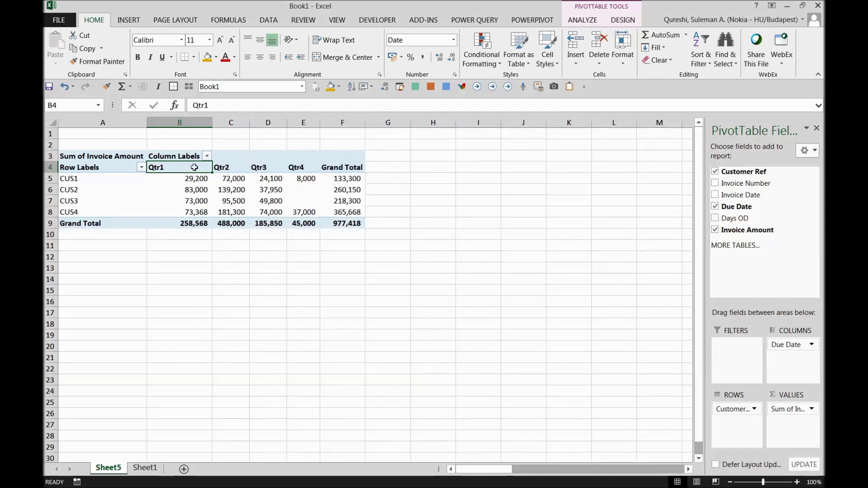
Regroup the quarter columns by Months only, showing Jan to Dec.
{"action": "left_click_drag", "start_coordinate": [194, 167], "coordinate": [301, 167]}
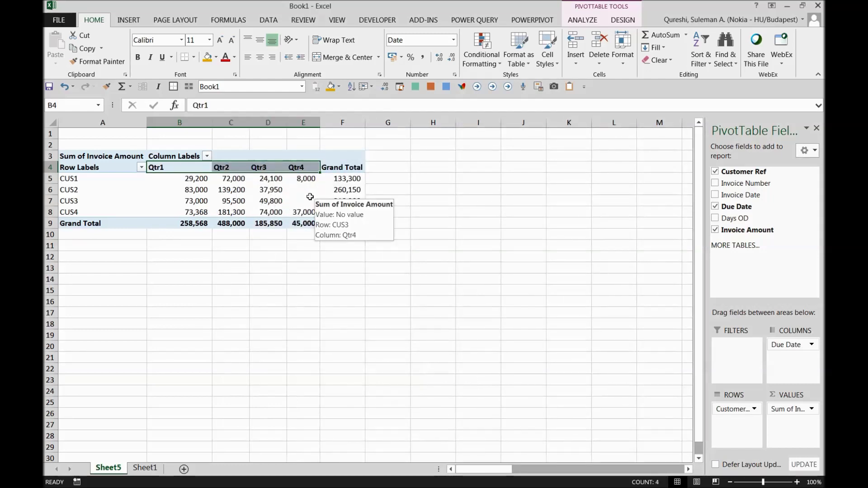
{"action": "left_click", "coordinate": [175, 160]}
{"action": "left_click", "coordinate": [178, 167]}
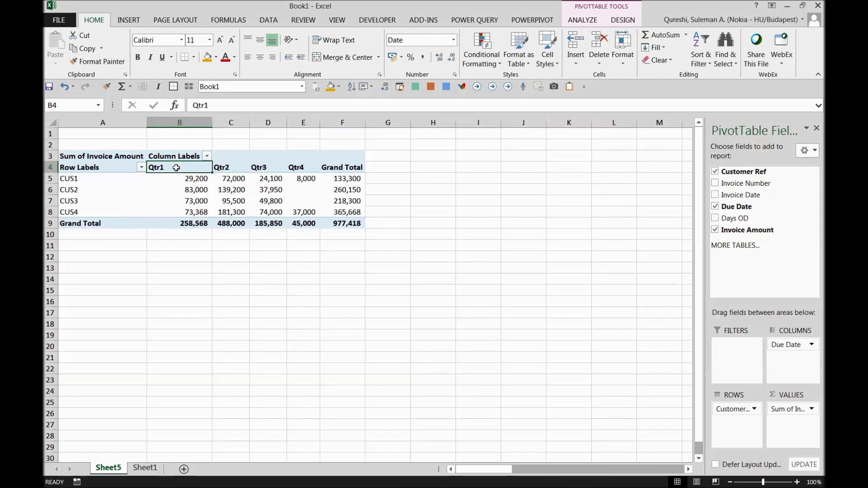
{"action": "right_click", "coordinate": [177, 167]}
{"action": "left_click", "coordinate": [209, 281]}
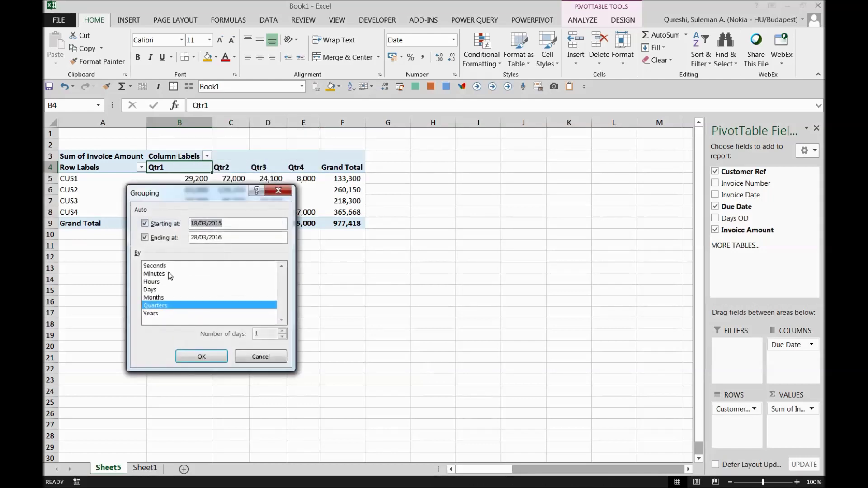
{"action": "left_click", "coordinate": [149, 297]}
{"action": "left_click", "coordinate": [150, 306]}
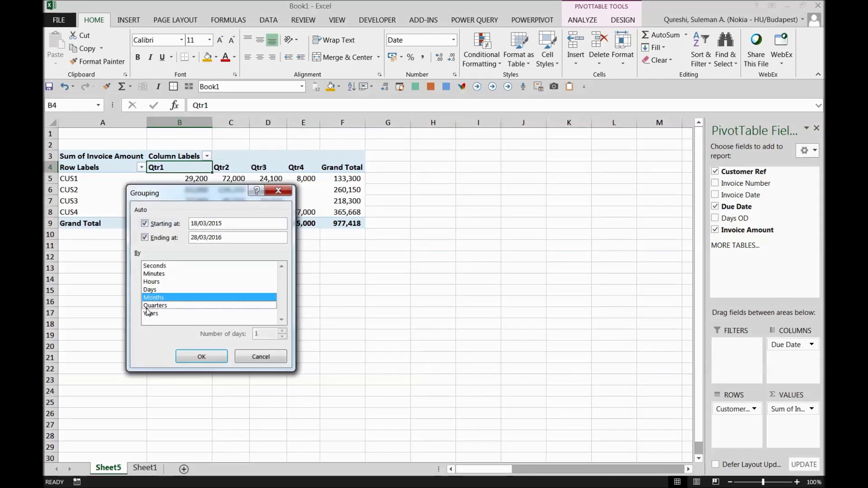
{"action": "left_click", "coordinate": [202, 357]}
Remove Due Date from the pivot, leaving Sum of Invoice Amount per customer.
{"action": "left_click", "coordinate": [256, 312]}
{"action": "left_click_drag", "start_coordinate": [183, 168], "coordinate": [460, 168]}
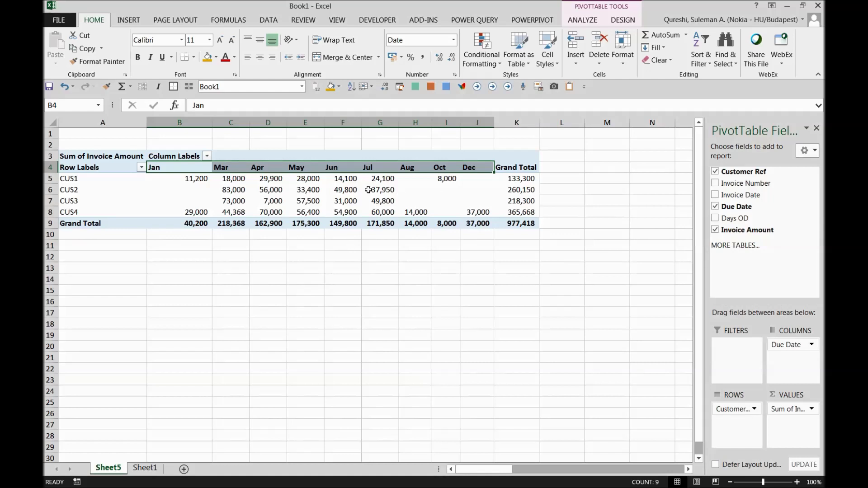
{"action": "left_click", "coordinate": [714, 207]}
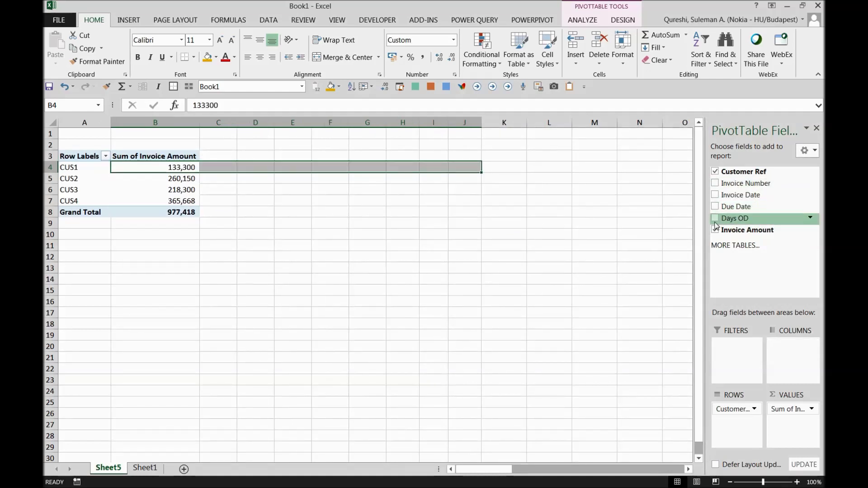
Put Days OD in the pivot's Columns, spreading amounts across each days-overdue value.
{"action": "left_click_drag", "start_coordinate": [721, 220], "coordinate": [807, 368]}
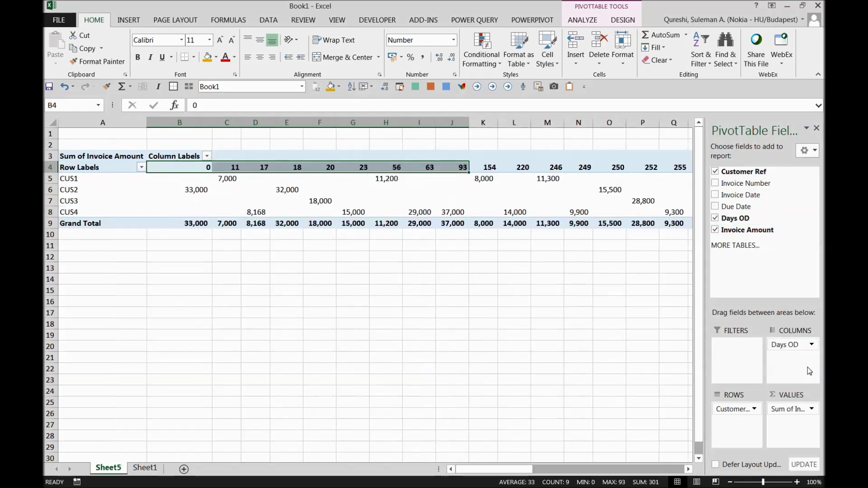
{"action": "left_click", "coordinate": [533, 311]}
{"action": "left_click_drag", "start_coordinate": [199, 166], "coordinate": [694, 165]}
{"action": "left_click", "coordinate": [195, 167]}
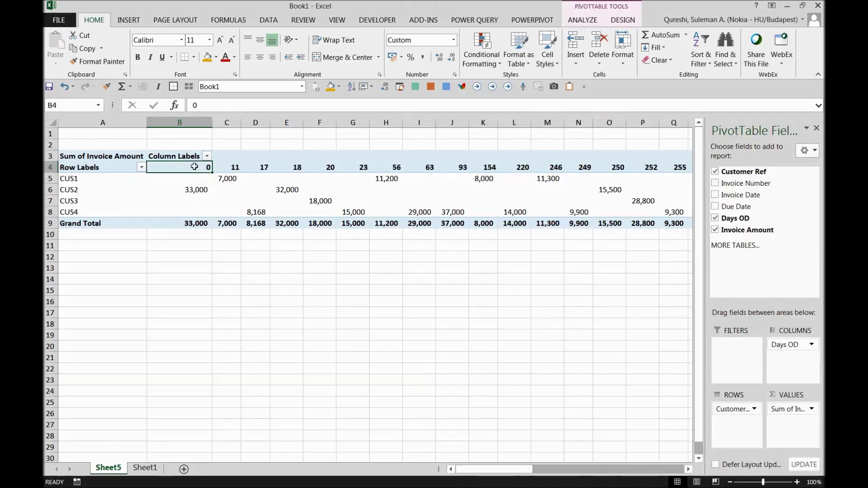
{"action": "right_click", "coordinate": [195, 167]}
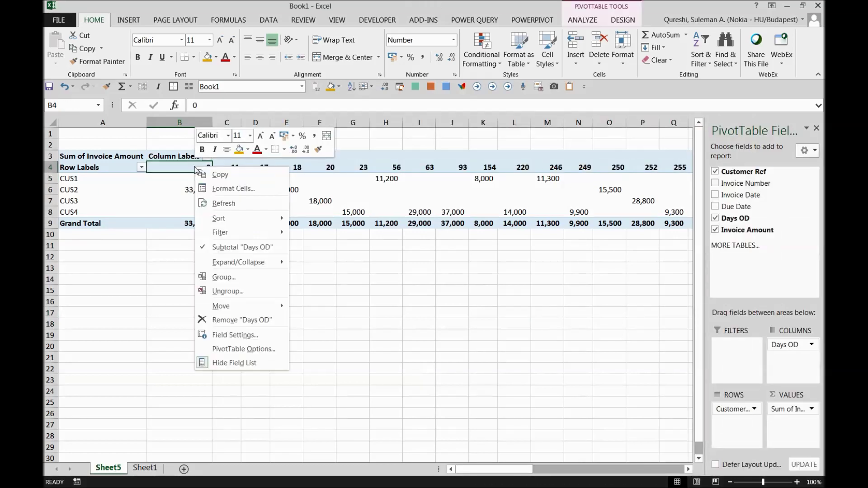
{"action": "left_click", "coordinate": [162, 170]}
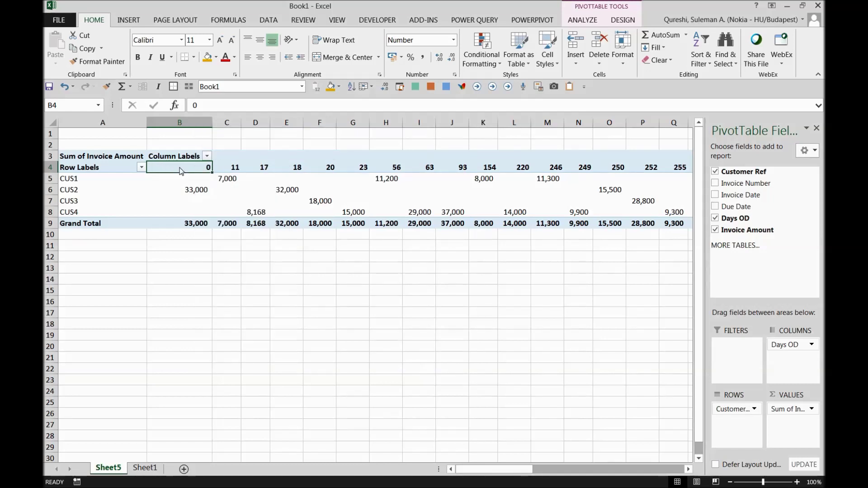
{"action": "right_click", "coordinate": [180, 167]}
Group Days OD by 30, starting at 0 and ending at 375.
{"action": "left_click", "coordinate": [209, 279]}
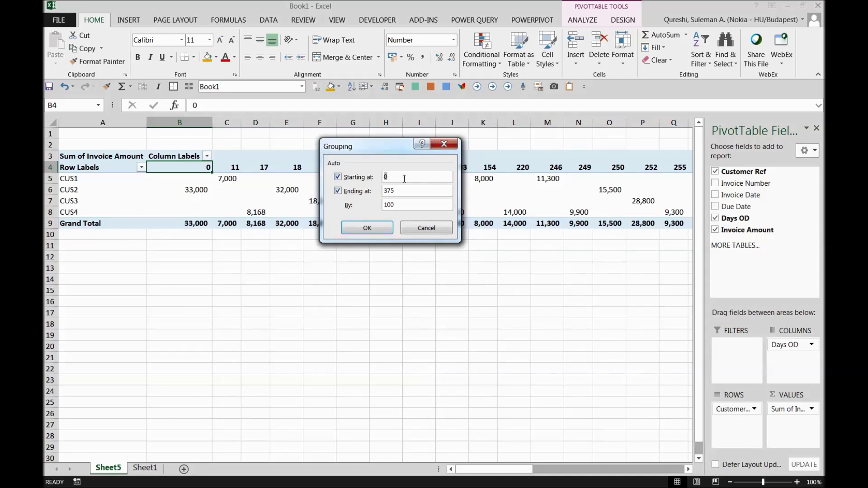
{"action": "double_click", "coordinate": [405, 192]}
{"action": "left_click", "coordinate": [392, 192]}
{"action": "left_click_drag", "start_coordinate": [396, 200], "coordinate": [381, 204]}
{"action": "type", "text": "30"}
{"action": "left_click", "coordinate": [369, 228]}
{"action": "left_click", "coordinate": [358, 287]}
{"action": "left_click", "coordinate": [177, 177]}
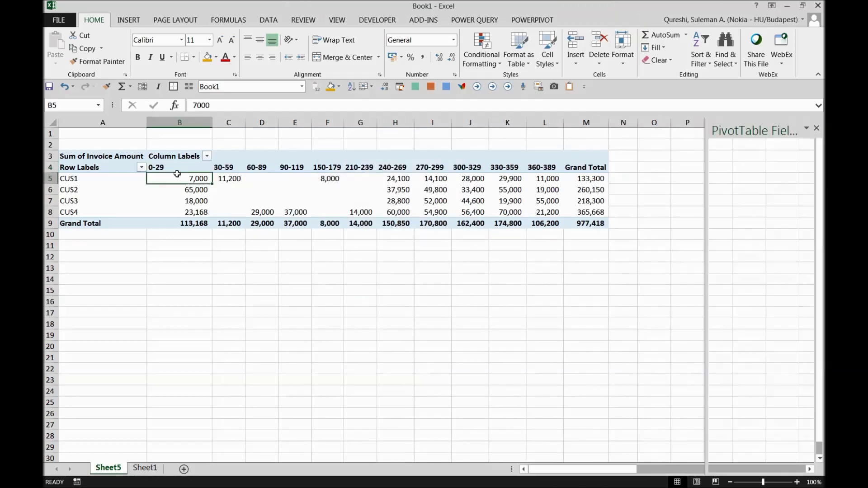
{"action": "left_click", "coordinate": [170, 166]}
{"action": "left_click", "coordinate": [229, 172]}
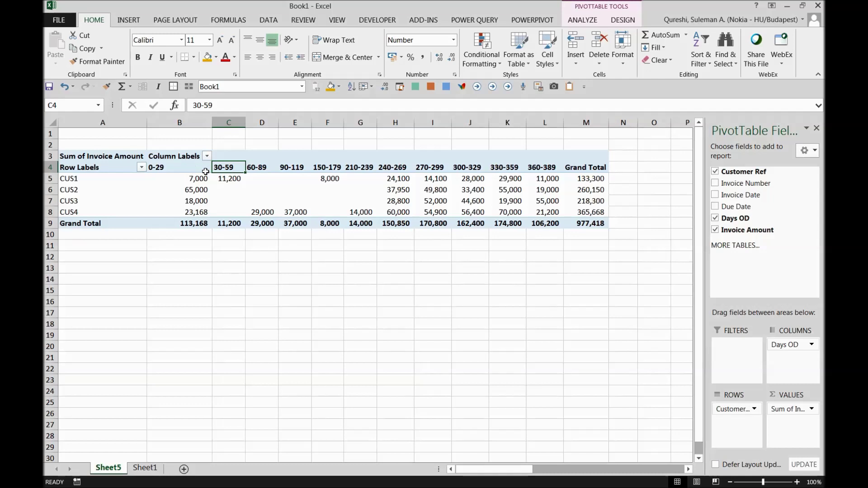
{"action": "left_click", "coordinate": [261, 166]}
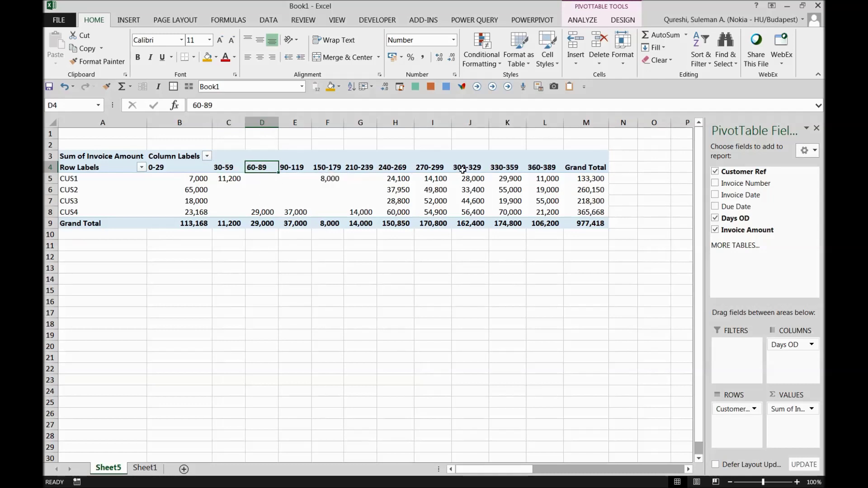
{"action": "left_click", "coordinate": [397, 199]}
{"action": "left_click", "coordinate": [179, 168]}
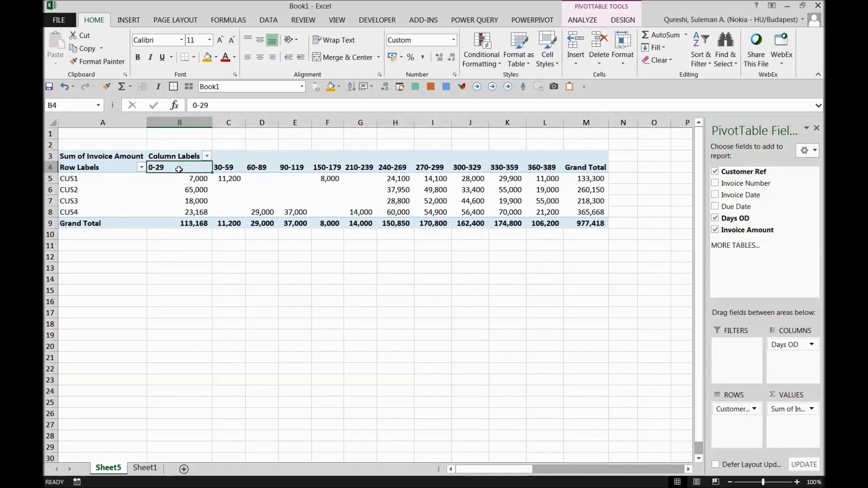
{"action": "left_click_drag", "start_coordinate": [189, 178], "coordinate": [559, 226]}
{"action": "left_click", "coordinate": [268, 189]}
{"action": "left_click", "coordinate": [361, 189]}
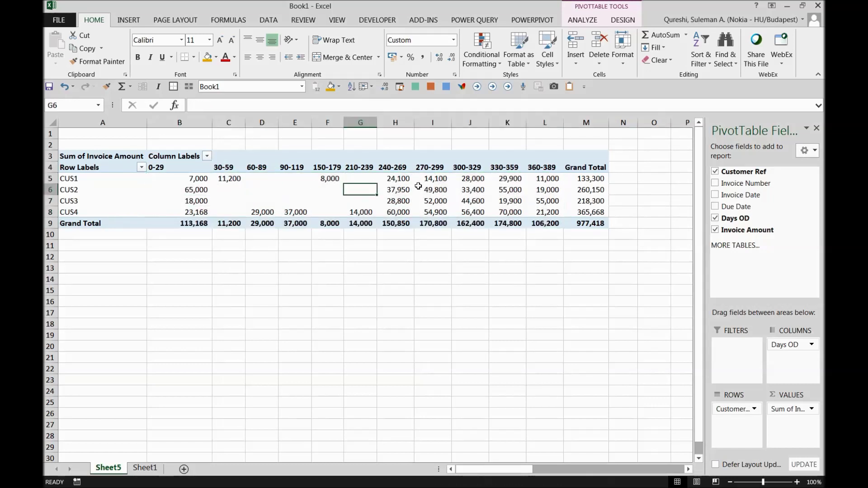
{"action": "left_click", "coordinate": [430, 189]}
{"action": "left_click", "coordinate": [273, 178]}
{"action": "left_click", "coordinate": [109, 203]}
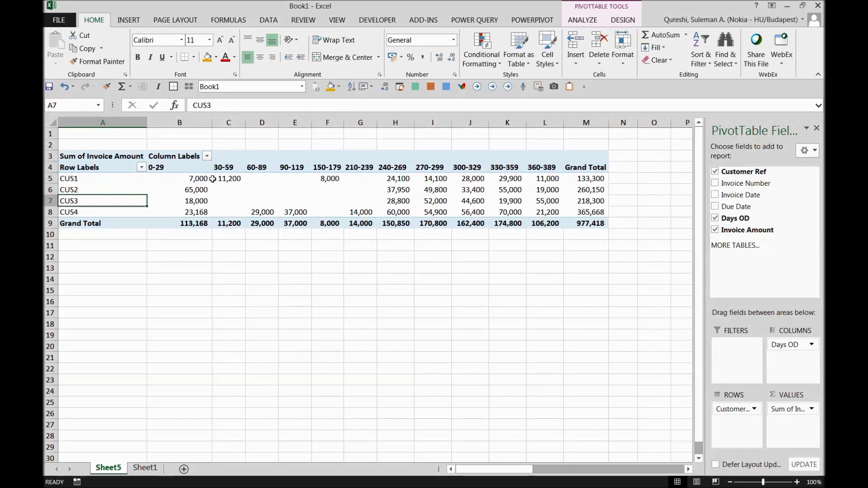
{"action": "left_click_drag", "start_coordinate": [160, 180], "coordinate": [294, 180]}
{"action": "left_click_drag", "start_coordinate": [391, 185], "coordinate": [418, 183]}
{"action": "left_click_drag", "start_coordinate": [187, 213], "coordinate": [387, 219]}
{"action": "left_click_drag", "start_coordinate": [203, 189], "coordinate": [388, 201]}
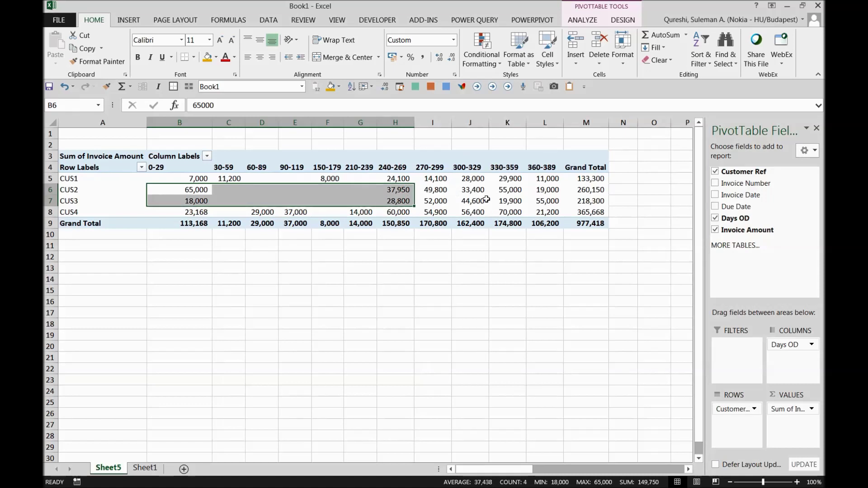
{"action": "left_click", "coordinate": [399, 256]}
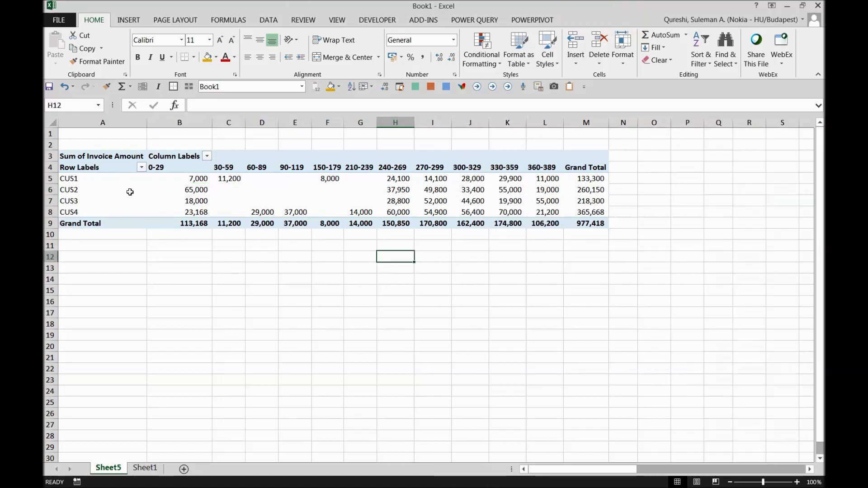
{"action": "left_click", "coordinate": [179, 192]}
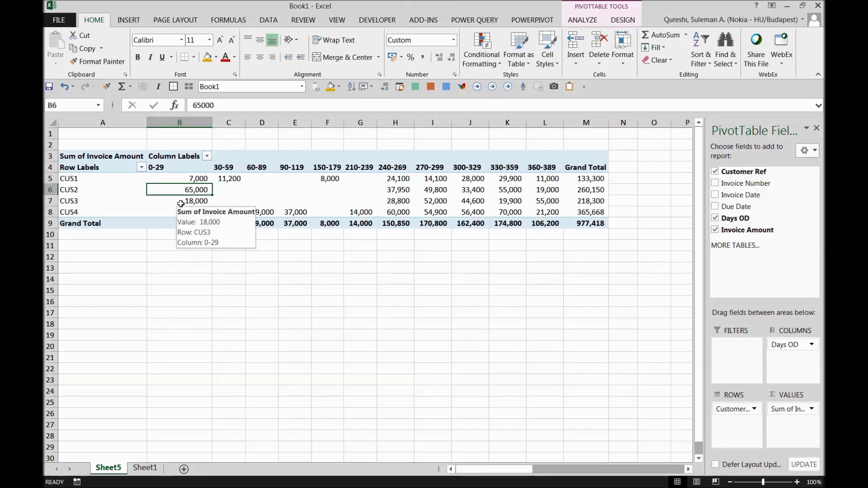